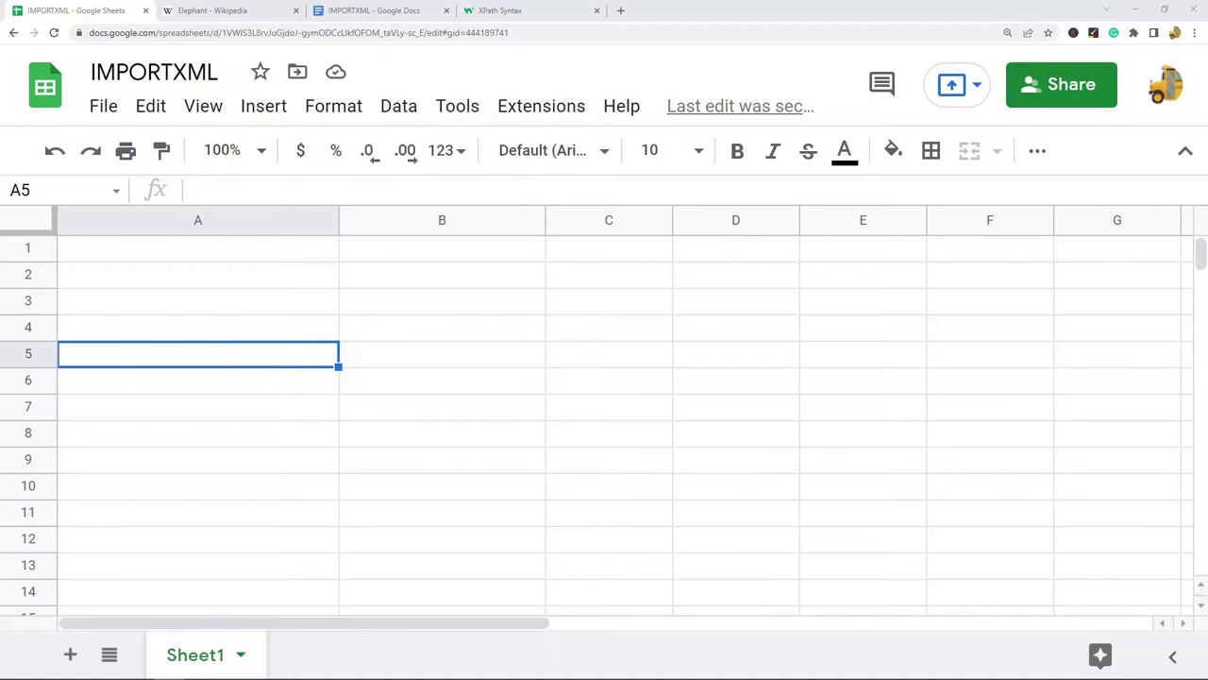
- Review the IMPORTXML(url, xpath_query) syntax and argument notes in the IMPORTXML Google Docs document
click(387, 8)
scroll(658, 355, up, 5)
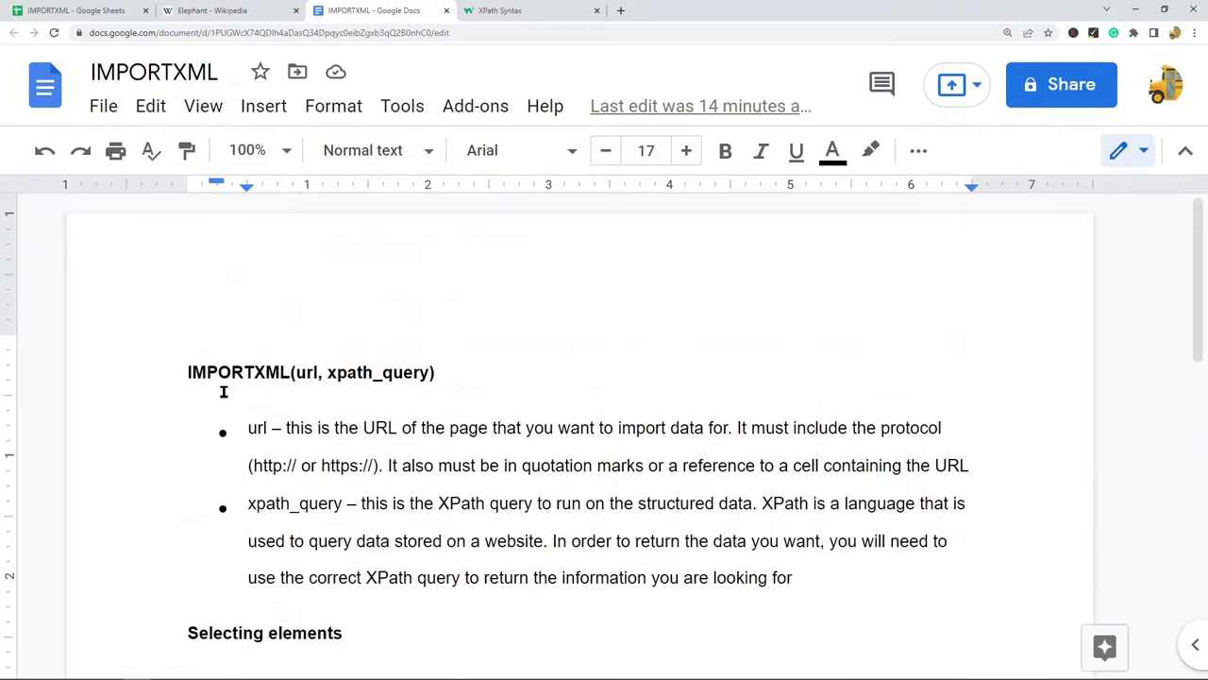
scroll(261, 376, down, 1)
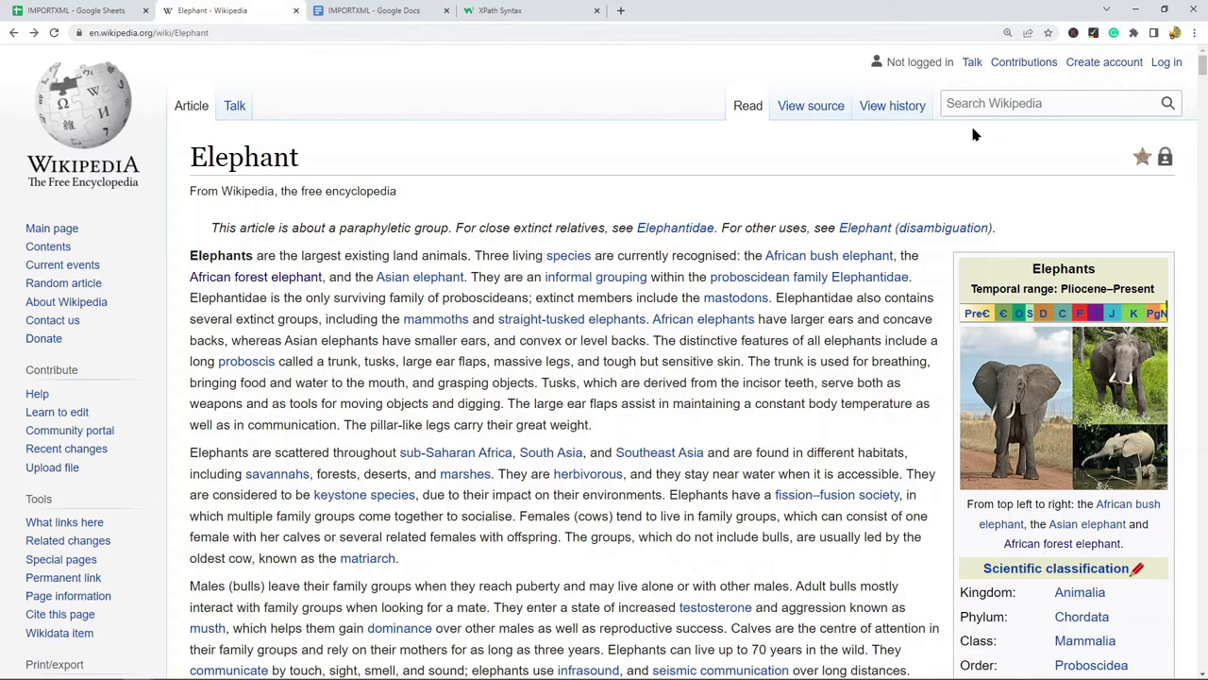
- Copy the Wikipedia Elephant article's URL and paste it into cell C1 of the IMPORTXML spreadsheet
click(435, 34)
key(ctrl+c)
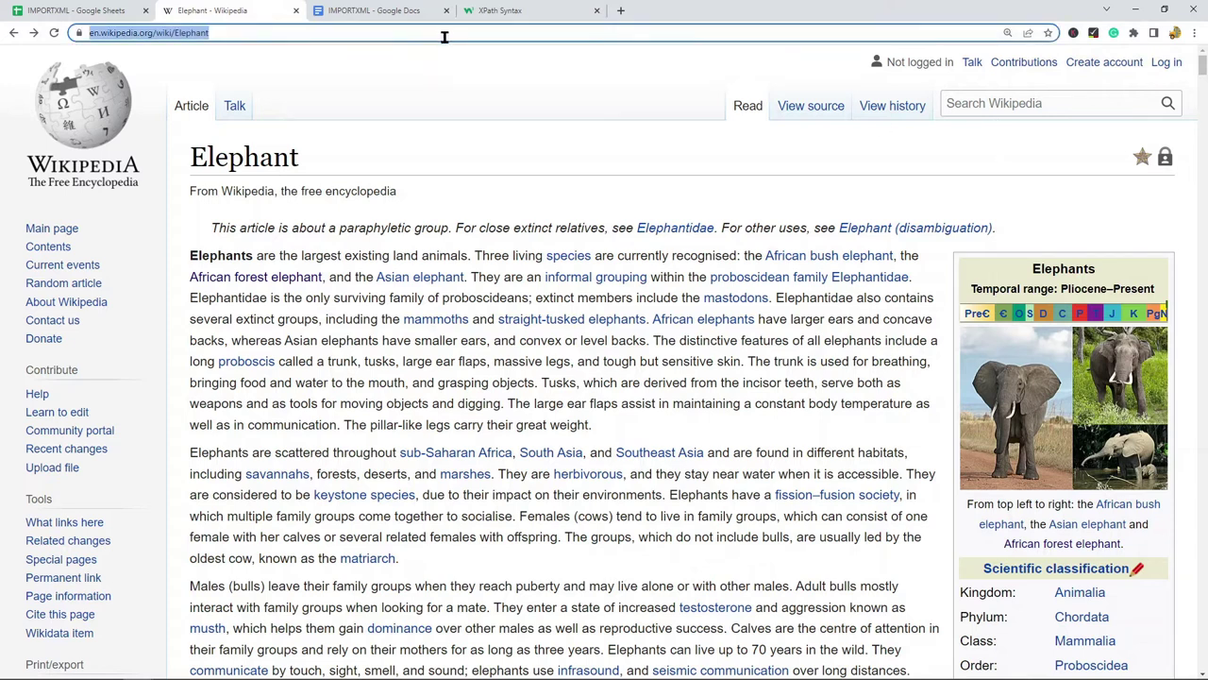
click(55, 8)
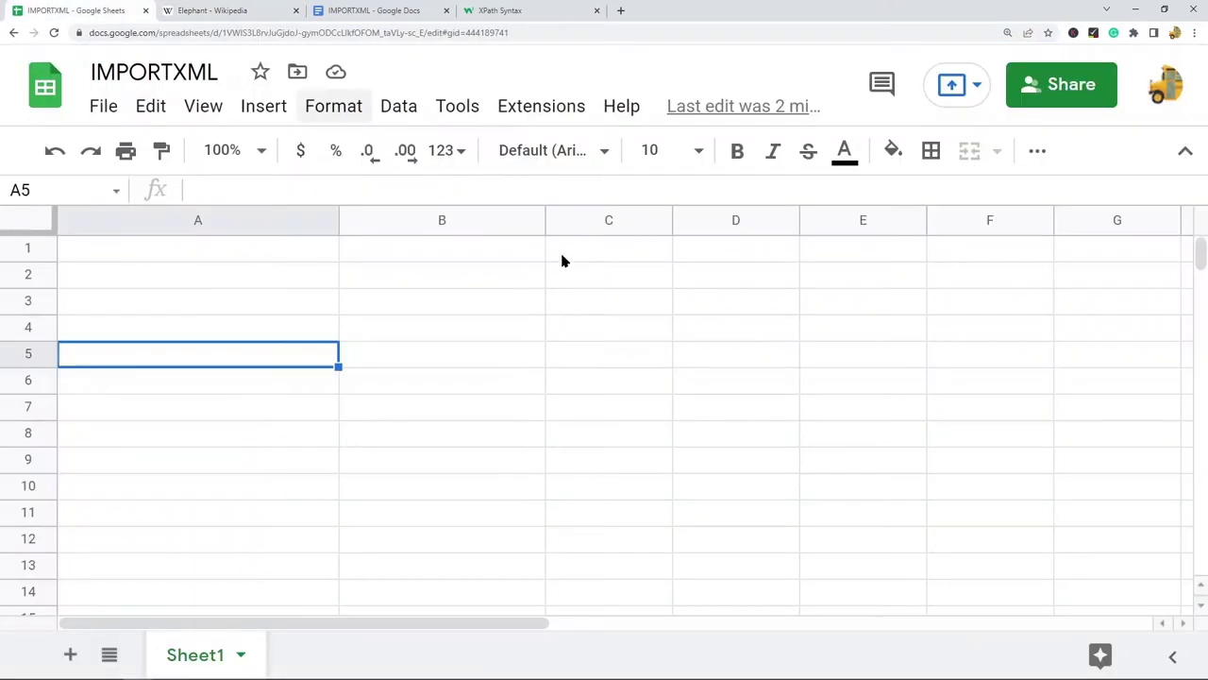
click(613, 251)
right_click(614, 251)
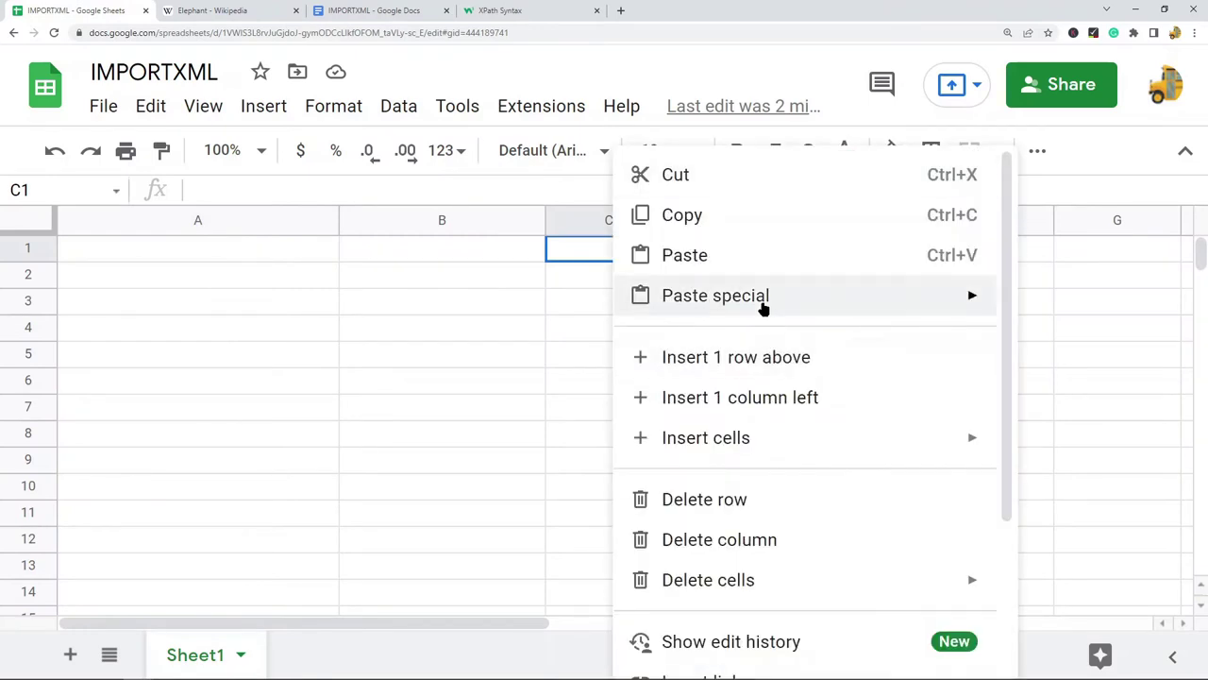
mouse_move(763, 296)
click(509, 304)
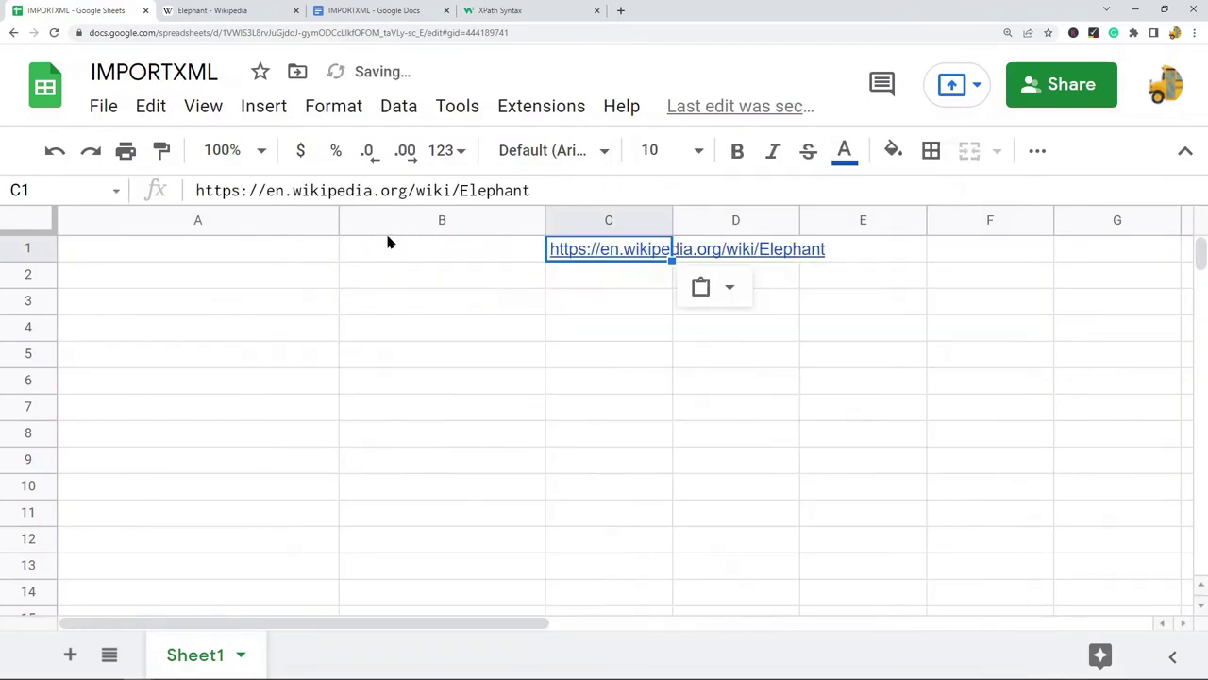
- Enter the formula =IMPORTXML(C1,"//h2") in cell A1 to import the article's h2 headings
click(221, 243)
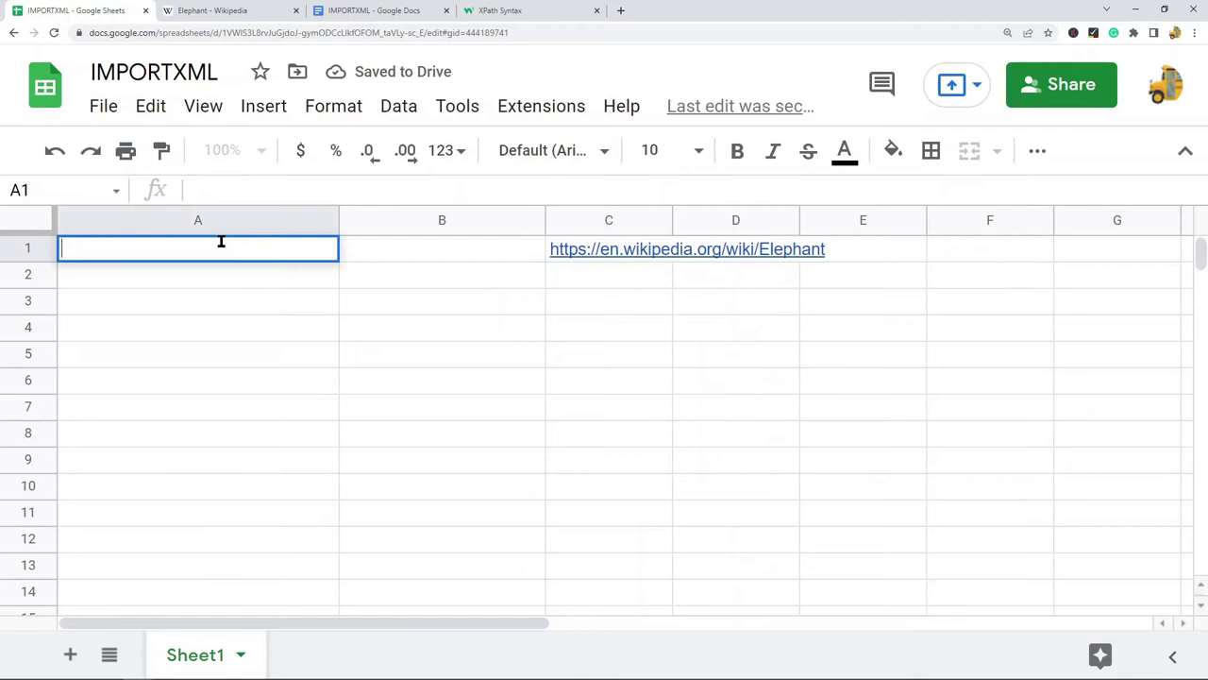
double_click(221, 243)
text(=im)
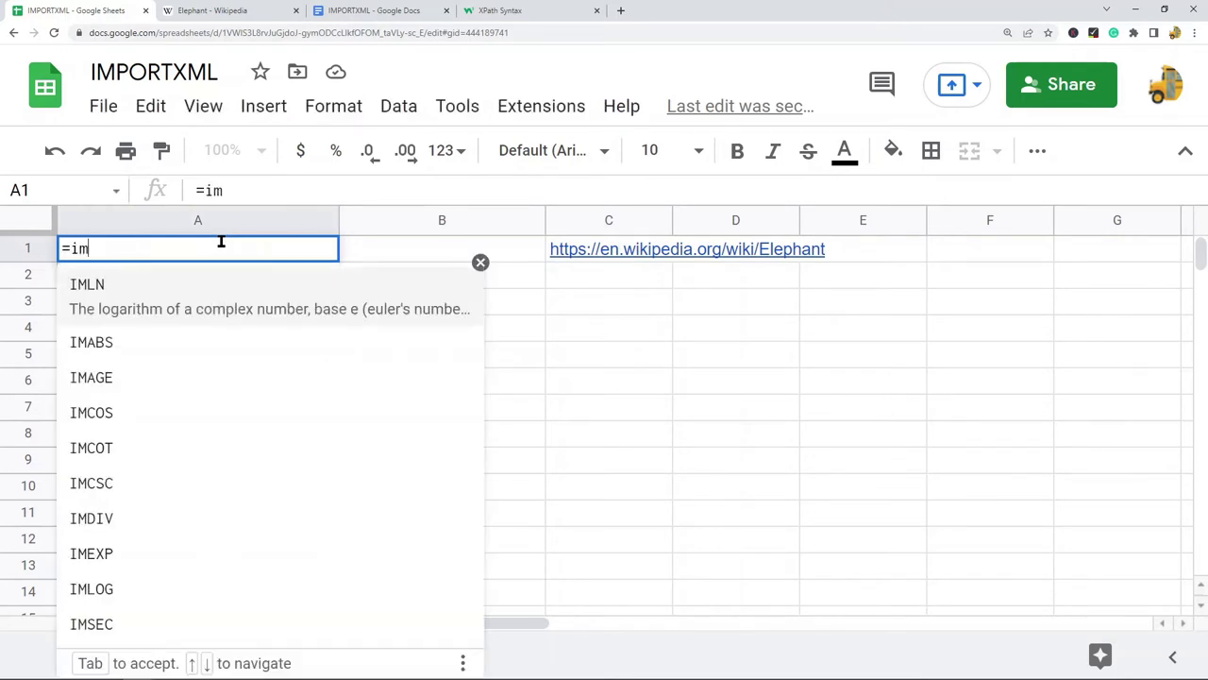
text(portXML)
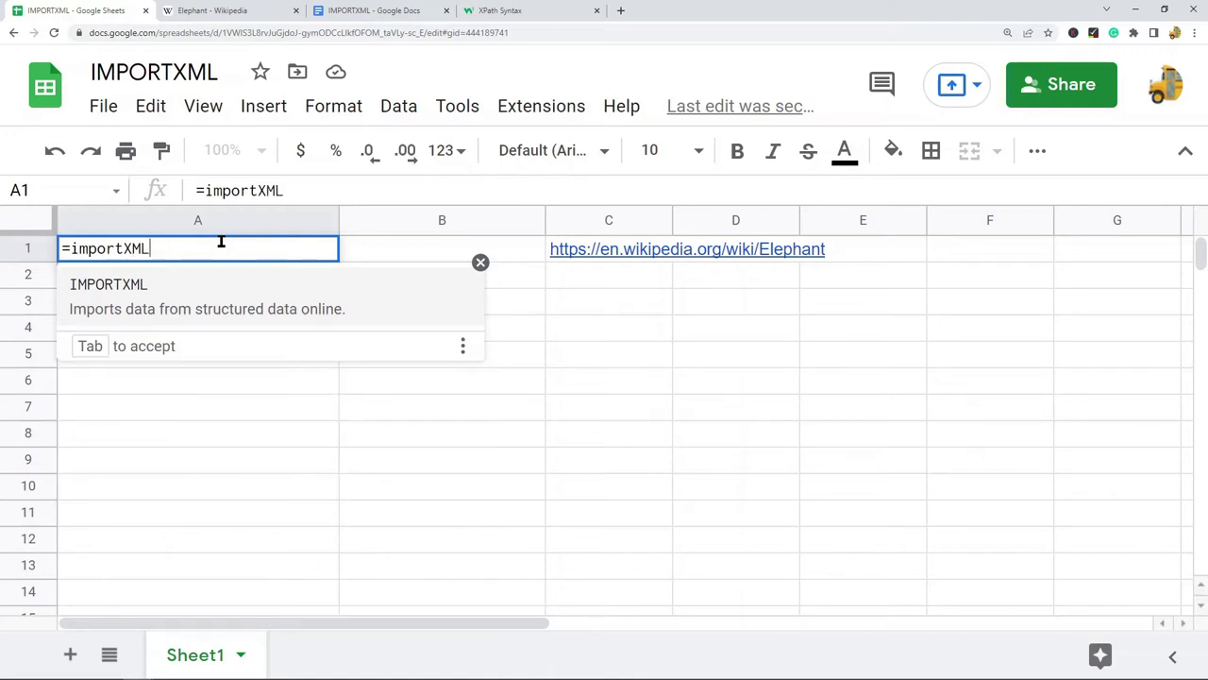
key(Tab)
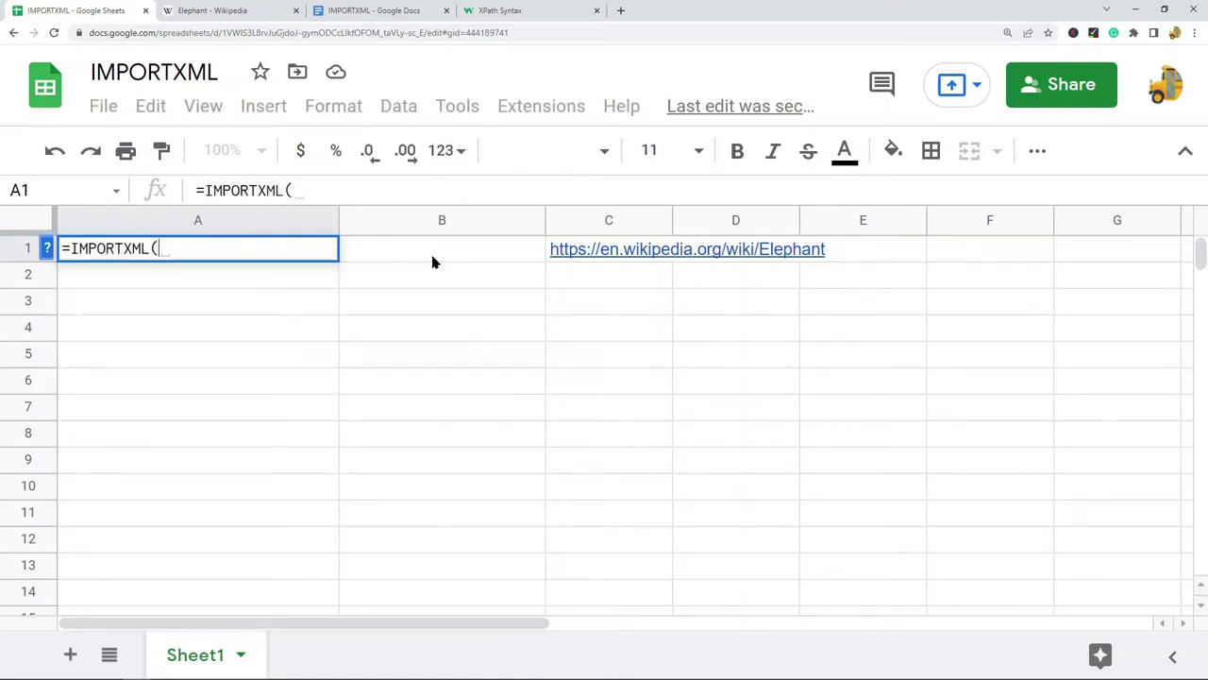
click(591, 256)
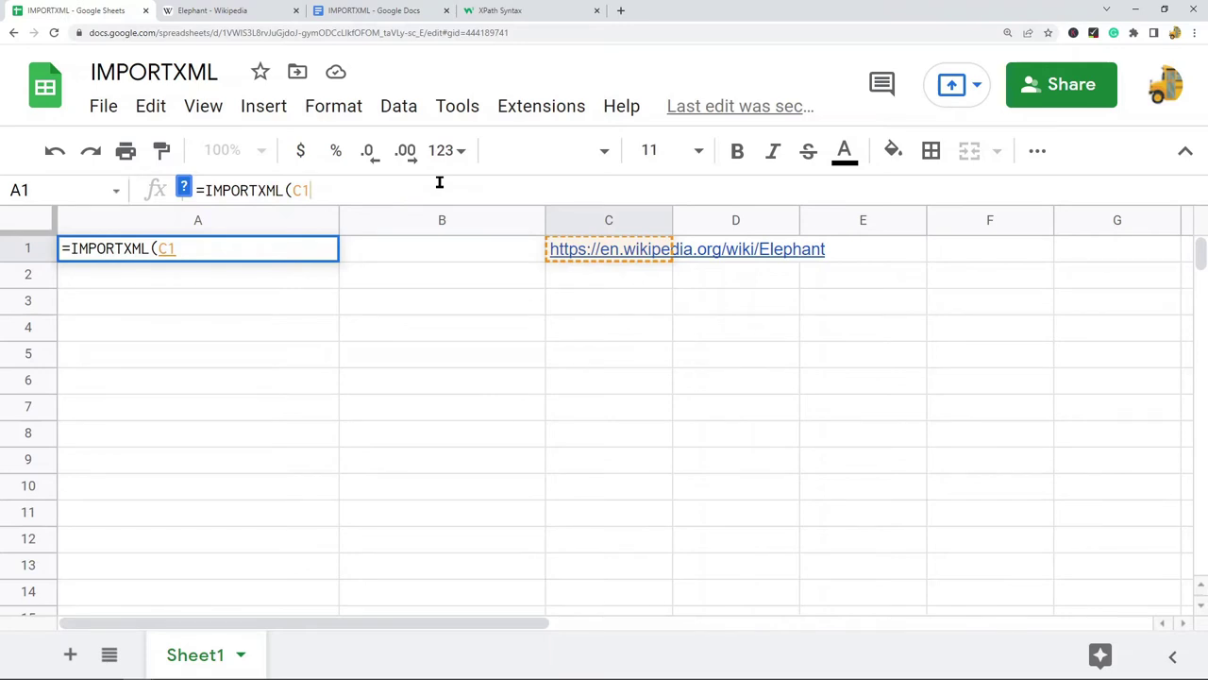
text(, )
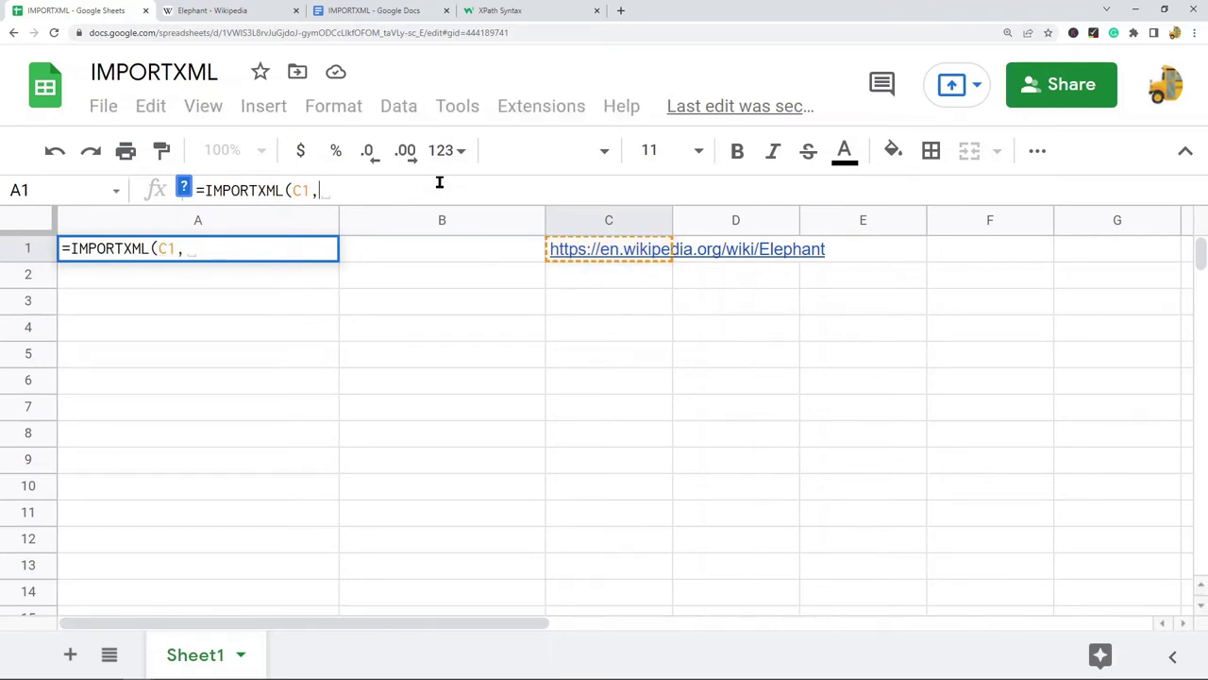
text(")
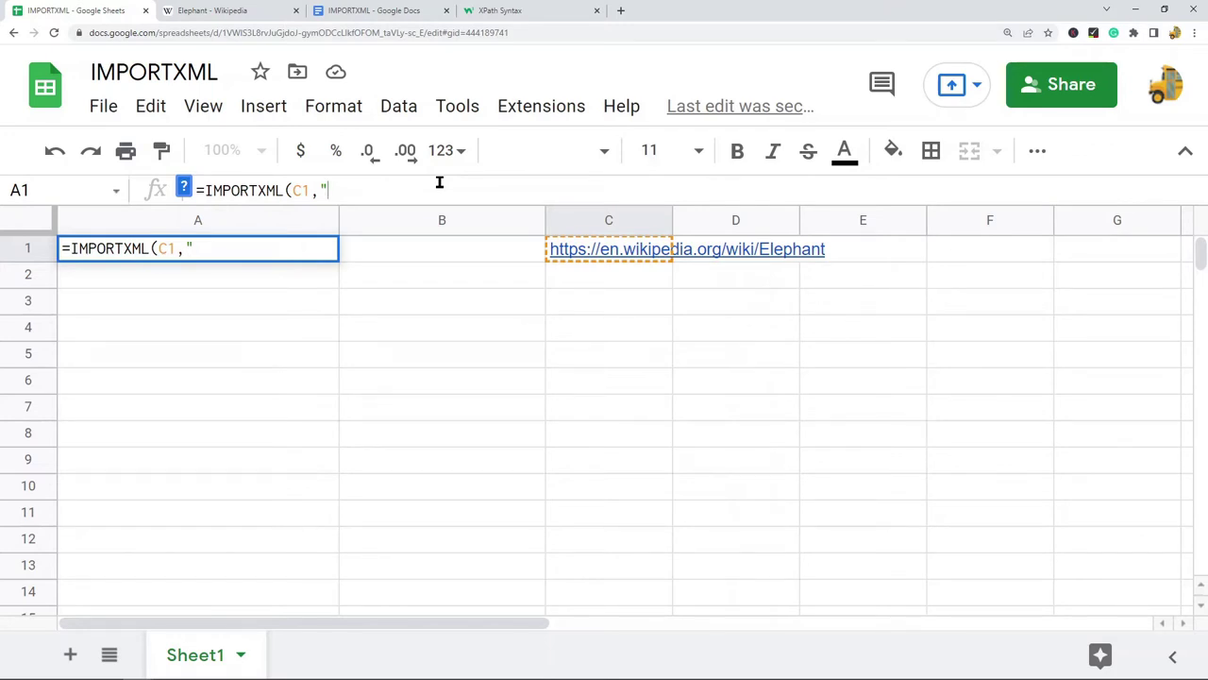
text(//h2"))
key(Return)
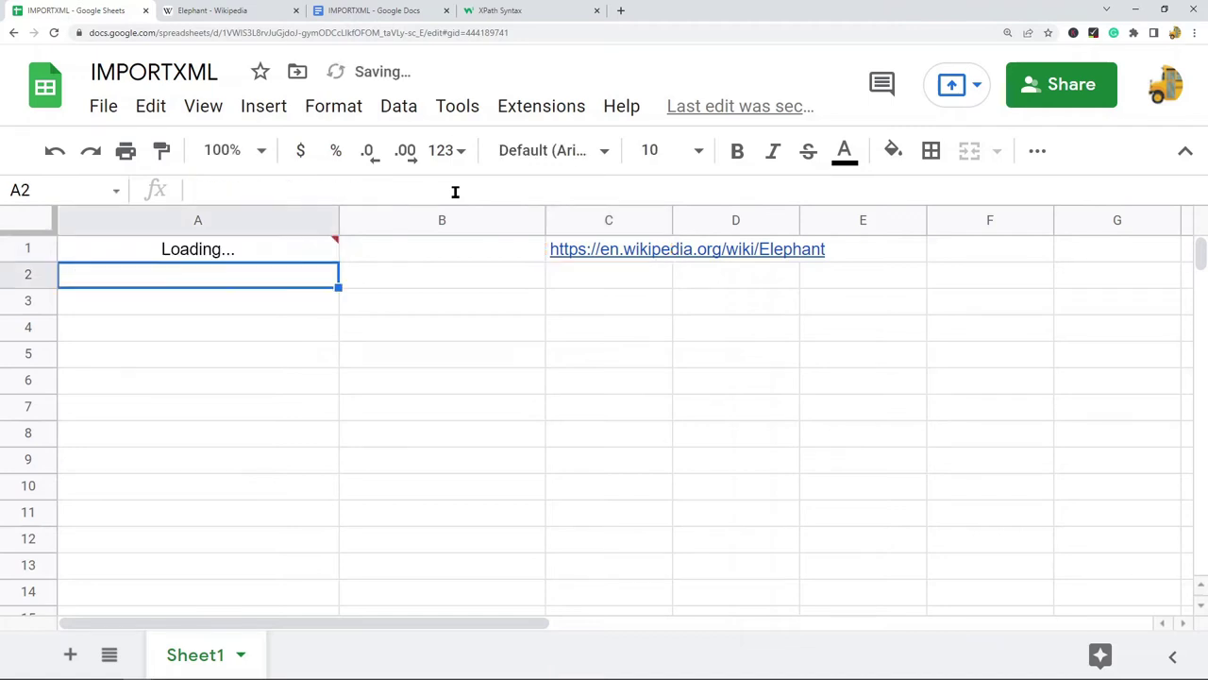
- Examine the //h2 query in A1's formula alongside the HTML page source of the Wikipedia Elephant article
click(206, 255)
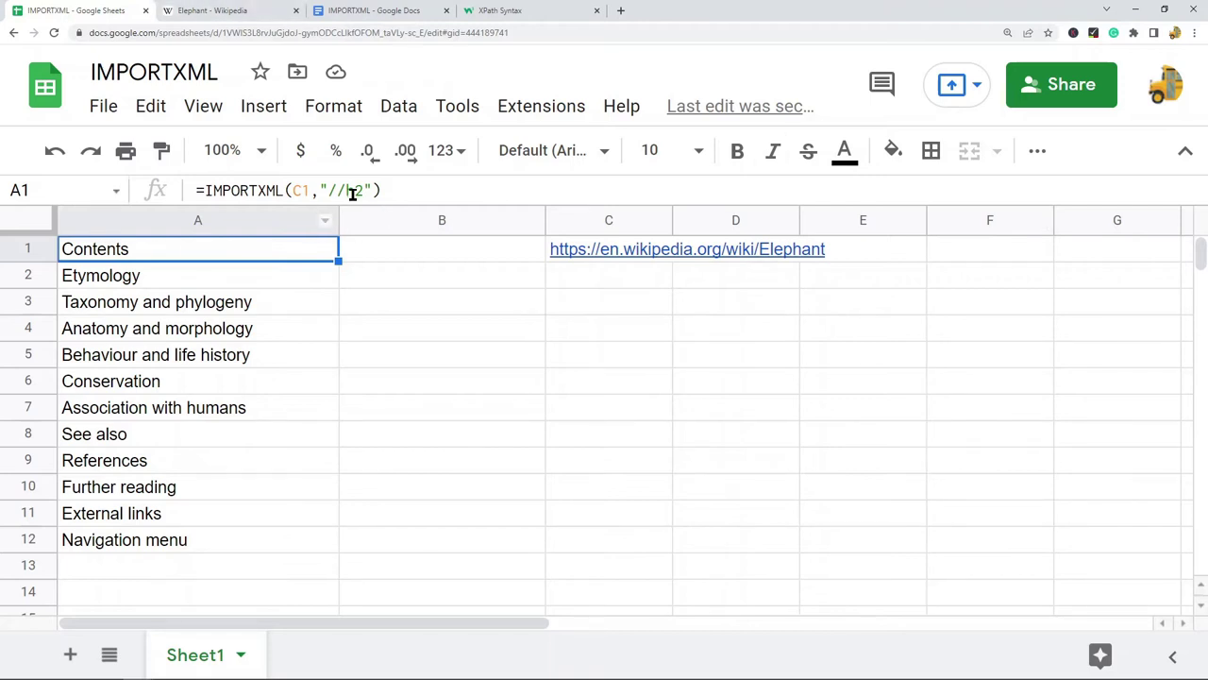
drag(328, 191, 362, 191)
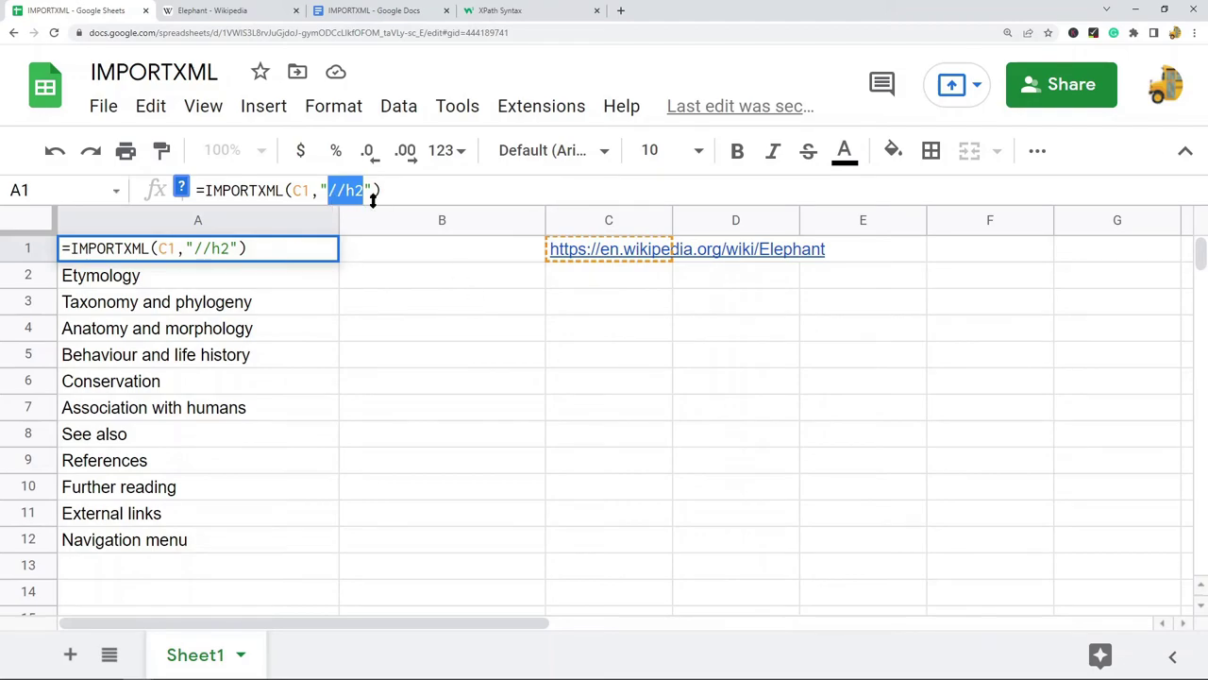
click(213, 10)
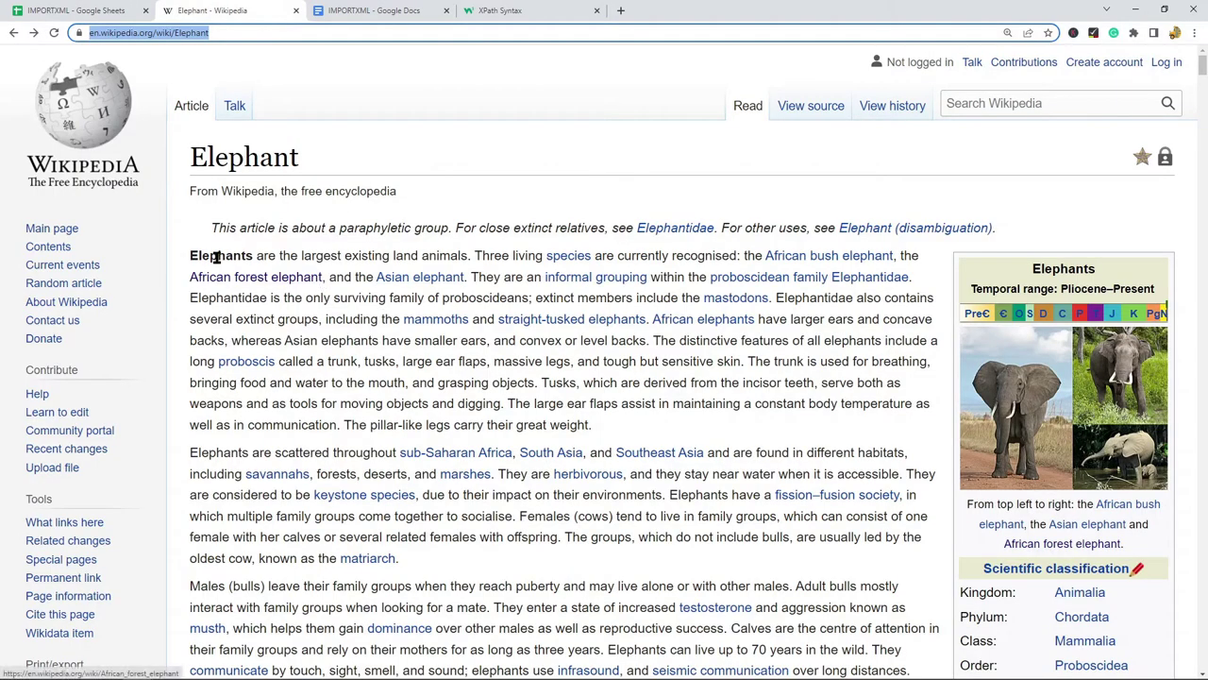
click(298, 253)
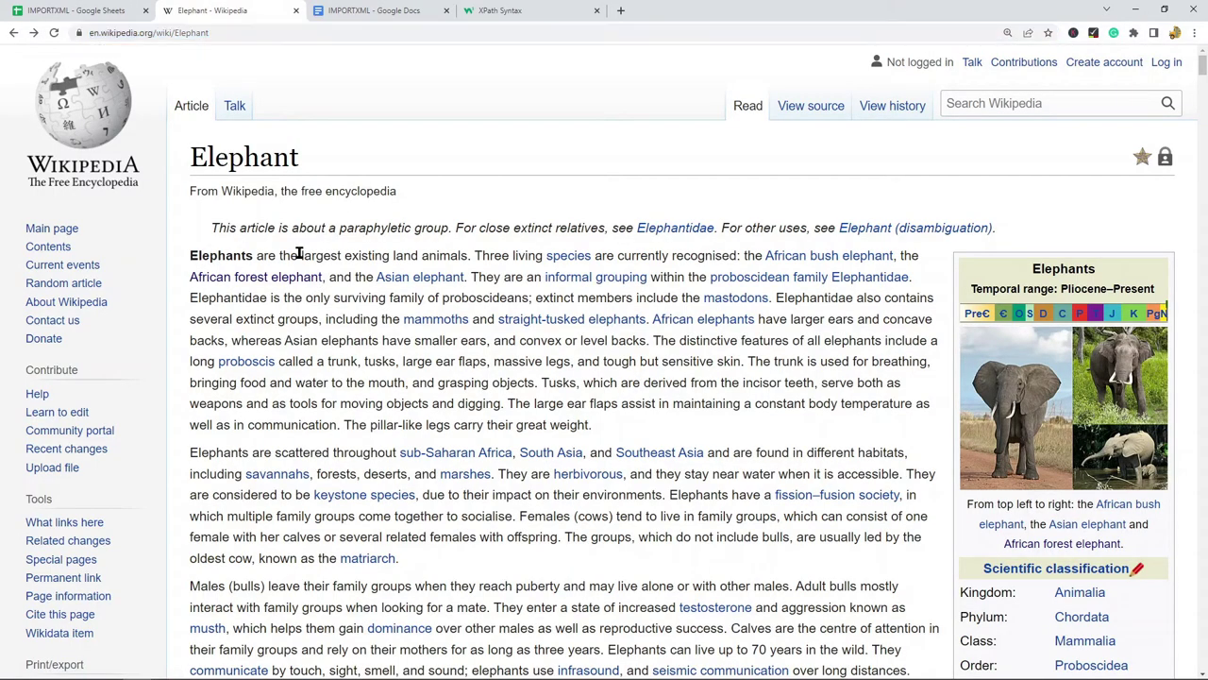
right_click(332, 253)
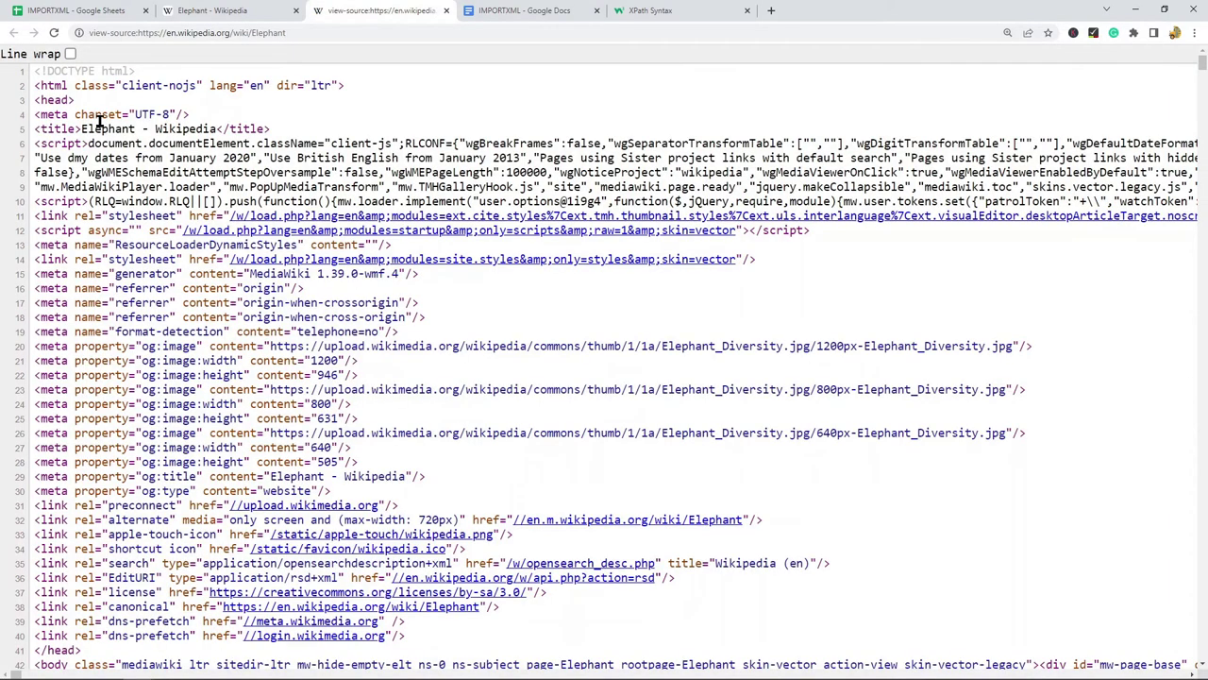
click(191, 10)
click(378, 11)
drag(82, 102, 34, 102)
click(94, 9)
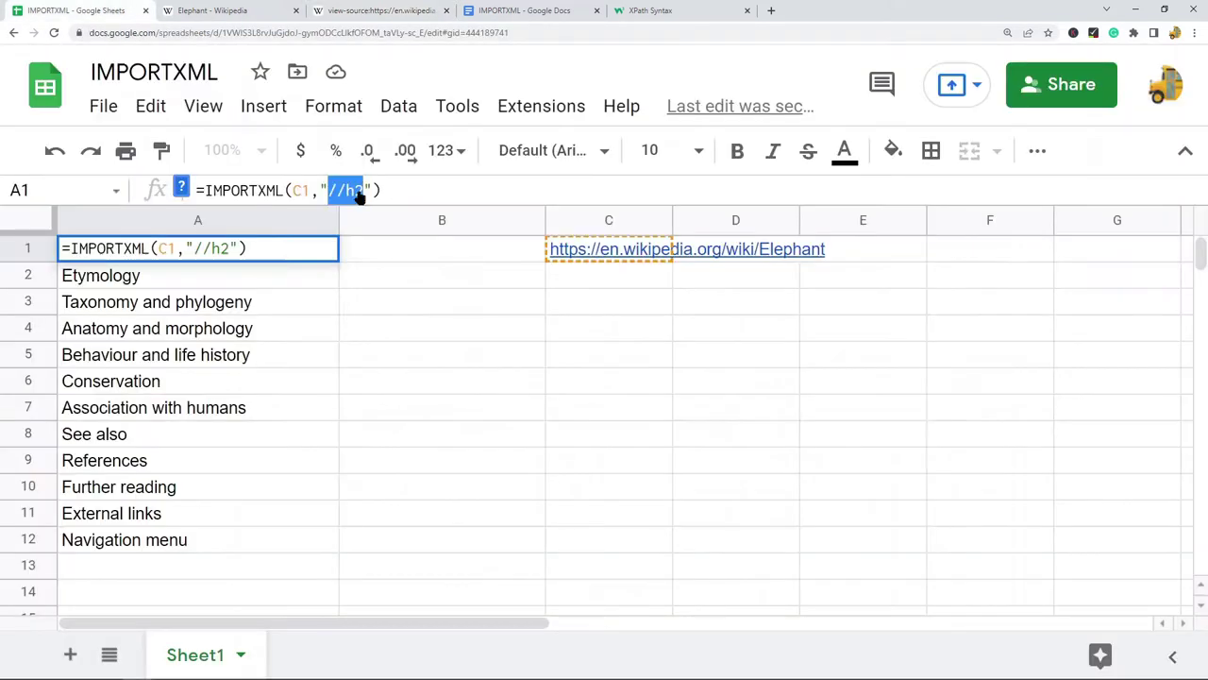
mouse_move(344, 192)
mouse_down()
mouse_move(327, 192)
mouse_move(351, 186)
mouse_up()
click(408, 325)
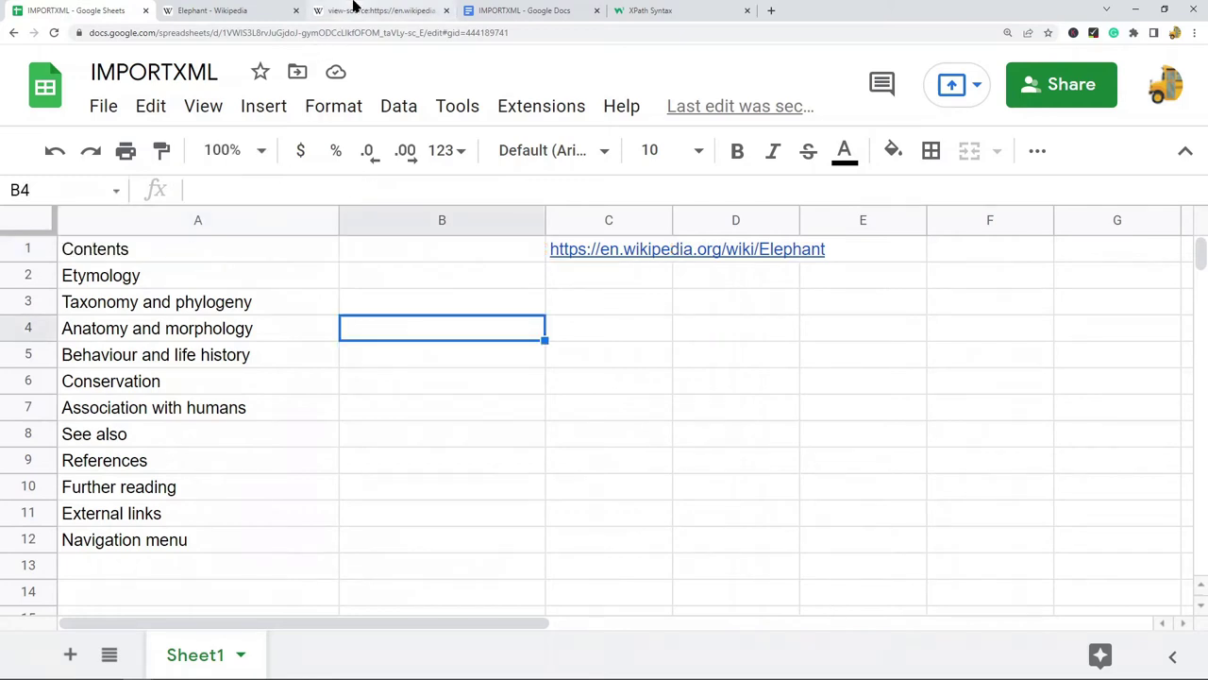
- Inspect the HTML element behind the Elephant article's Etymology heading and compare it with the formula in cell A1
click(273, 11)
scroll(352, 392, down, 1)
scroll(352, 391, down, 15)
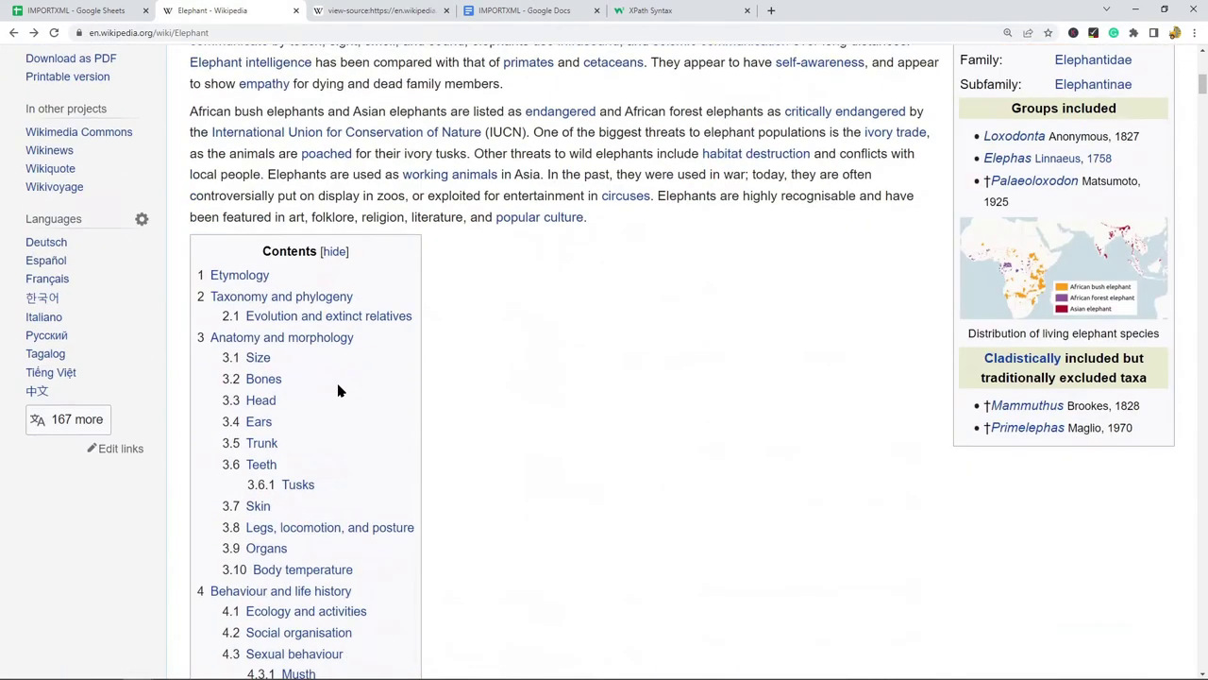
drag(285, 357, 192, 353)
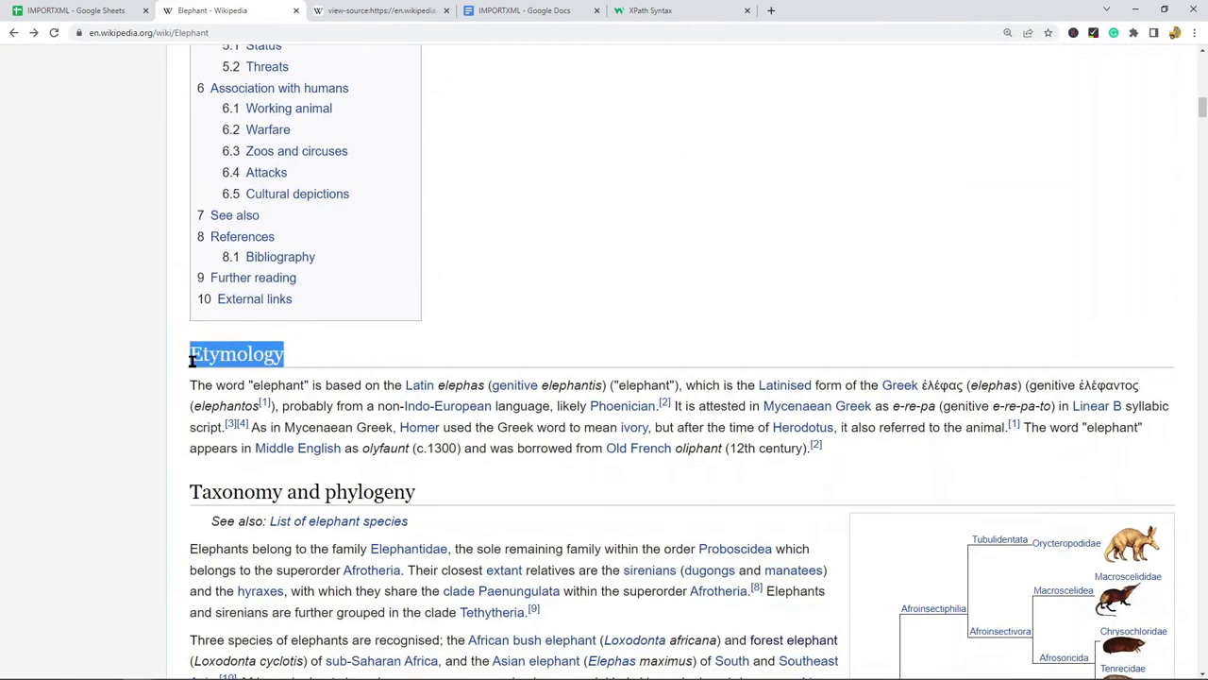
right_click(218, 358)
click(272, 454)
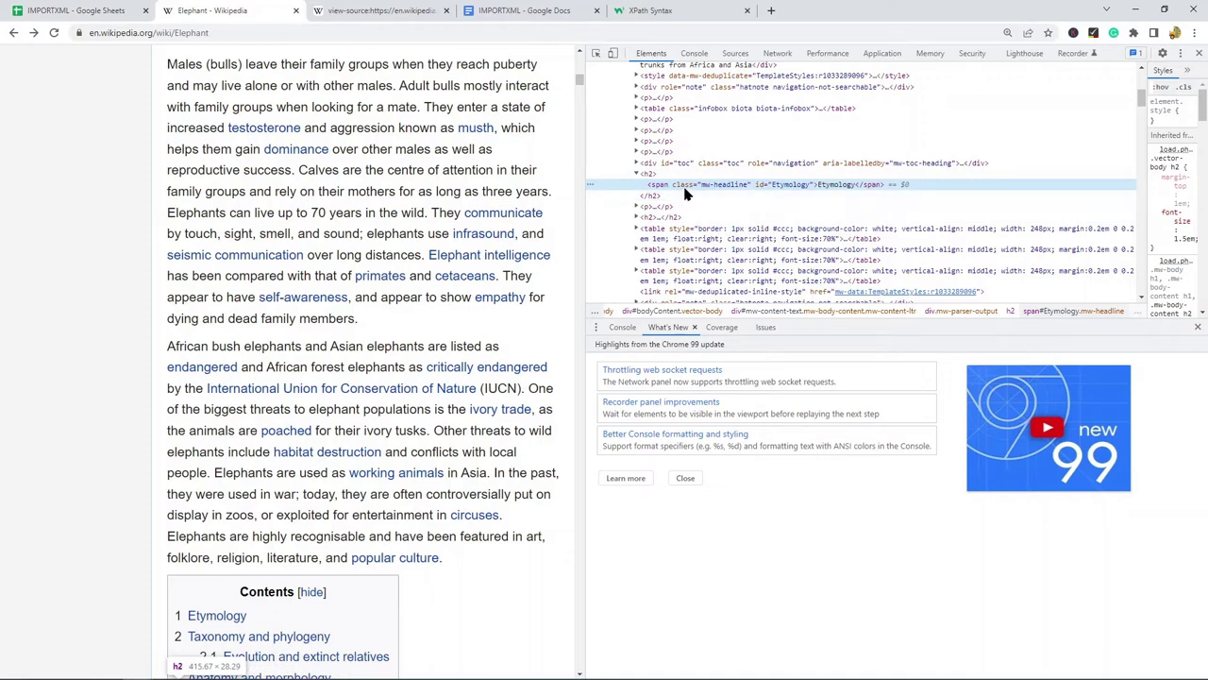
click(72, 9)
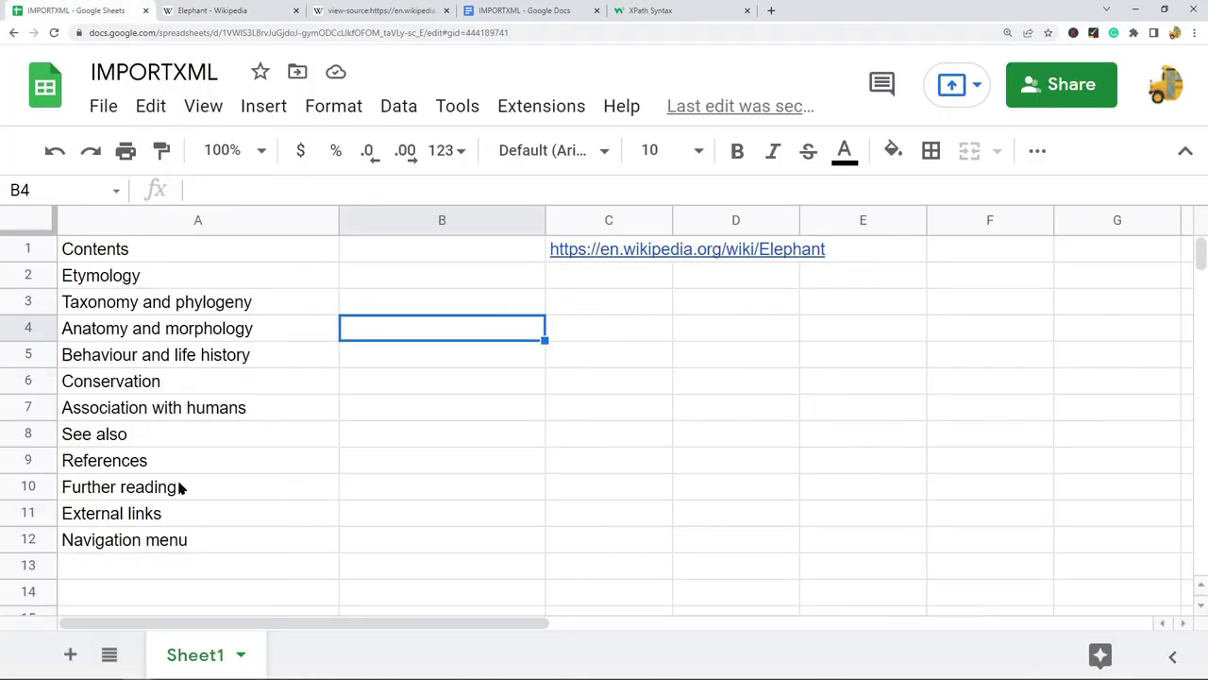
click(186, 253)
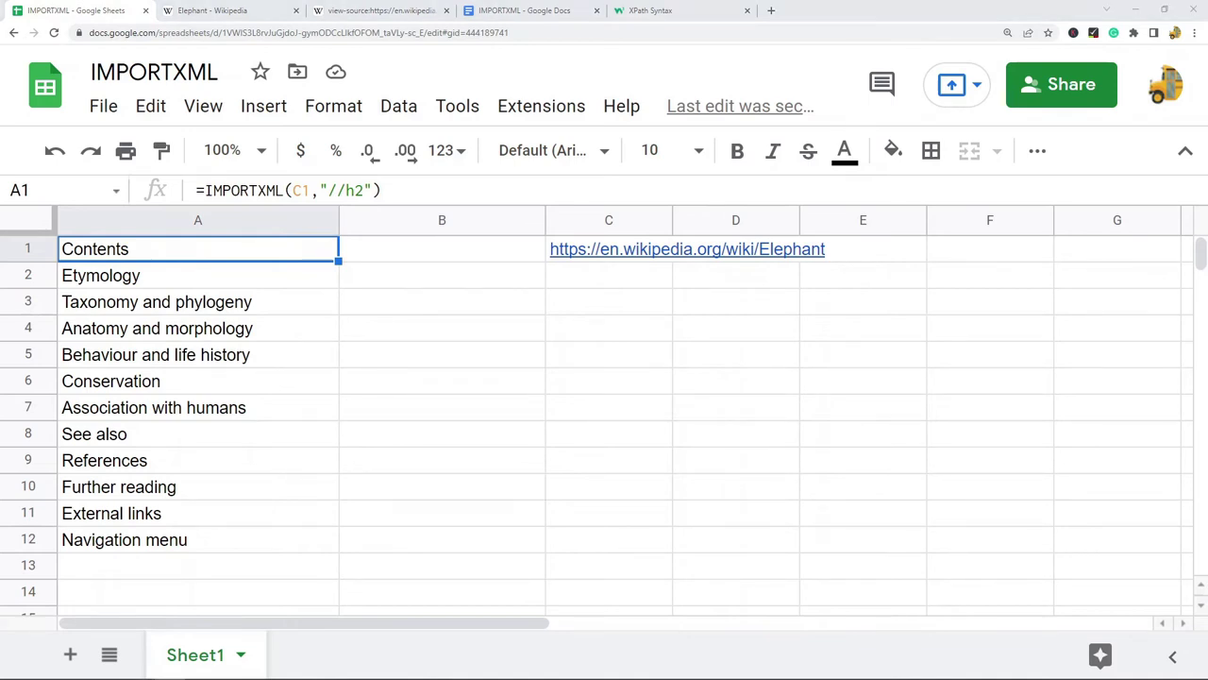
- Read the Selecting elements notes in the Google Docs document, covering the //, /, ., .. and @ XPath symbols
click(516, 7)
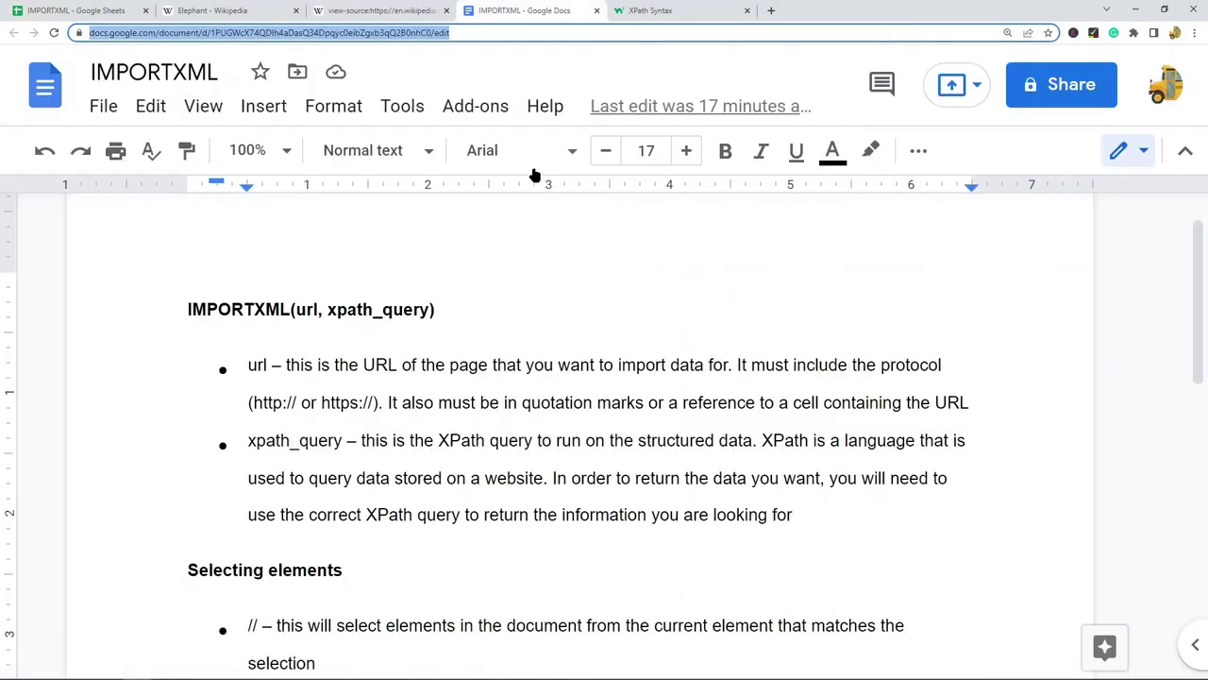
scroll(492, 325, down, 3)
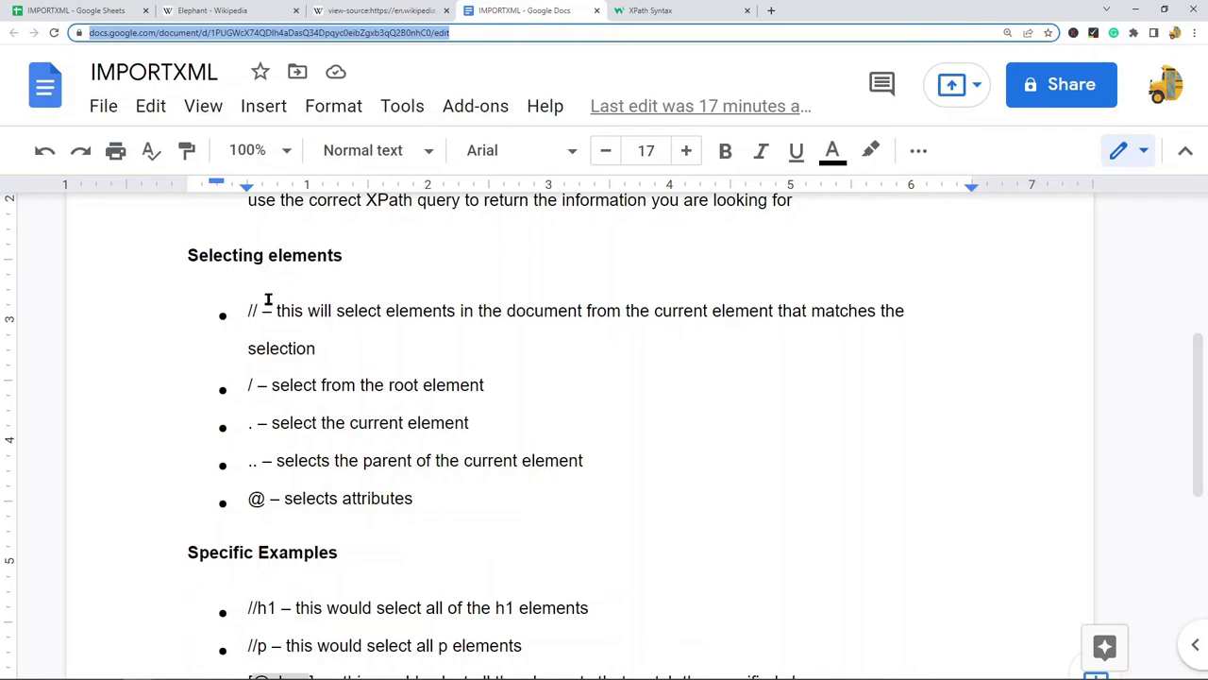
drag(257, 310, 248, 311)
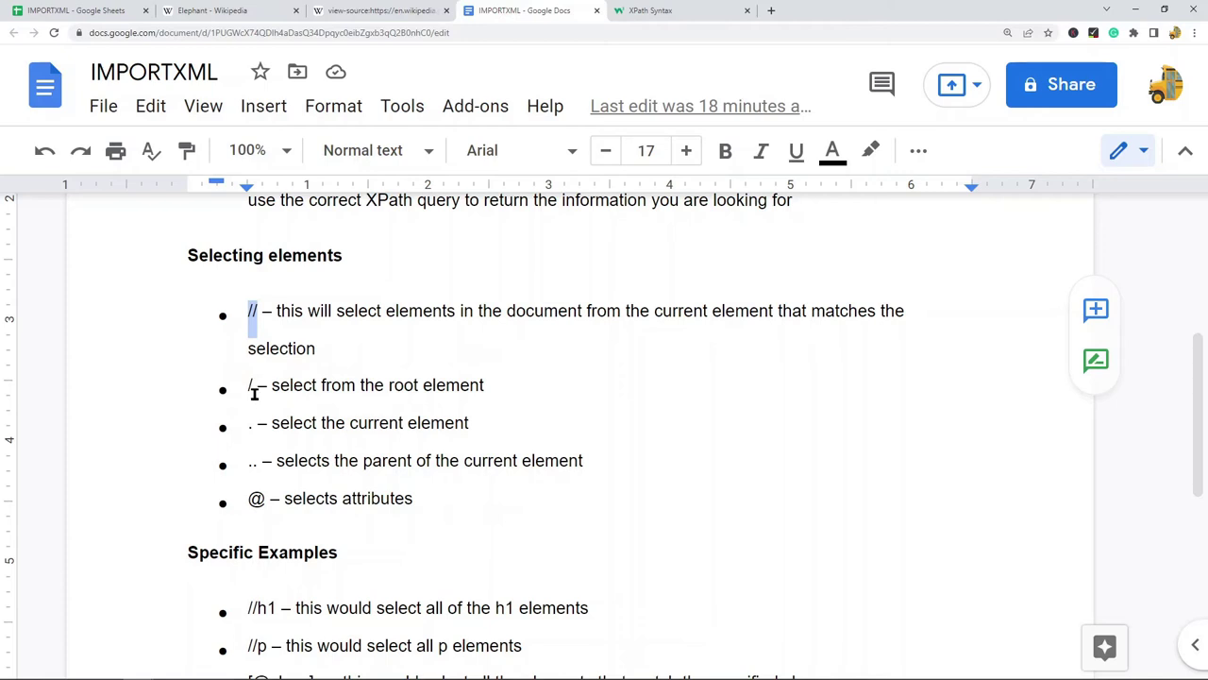
drag(253, 433, 242, 433)
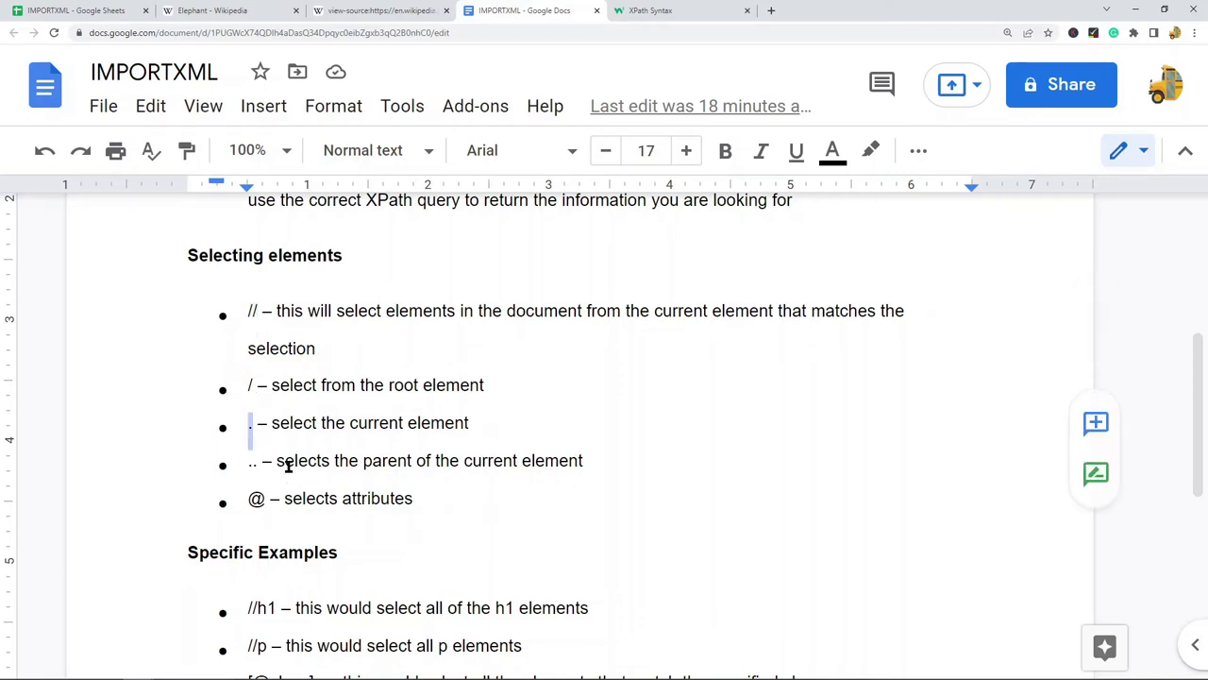
drag(255, 462, 242, 463)
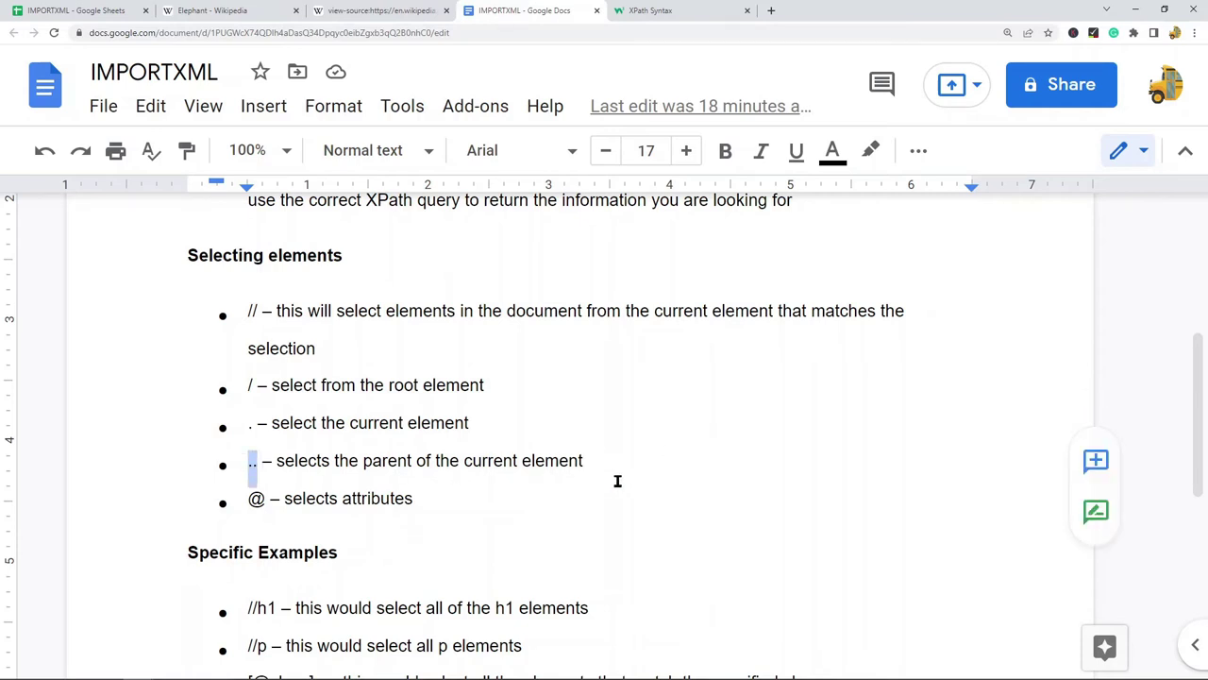
click(259, 499)
drag(257, 498, 248, 499)
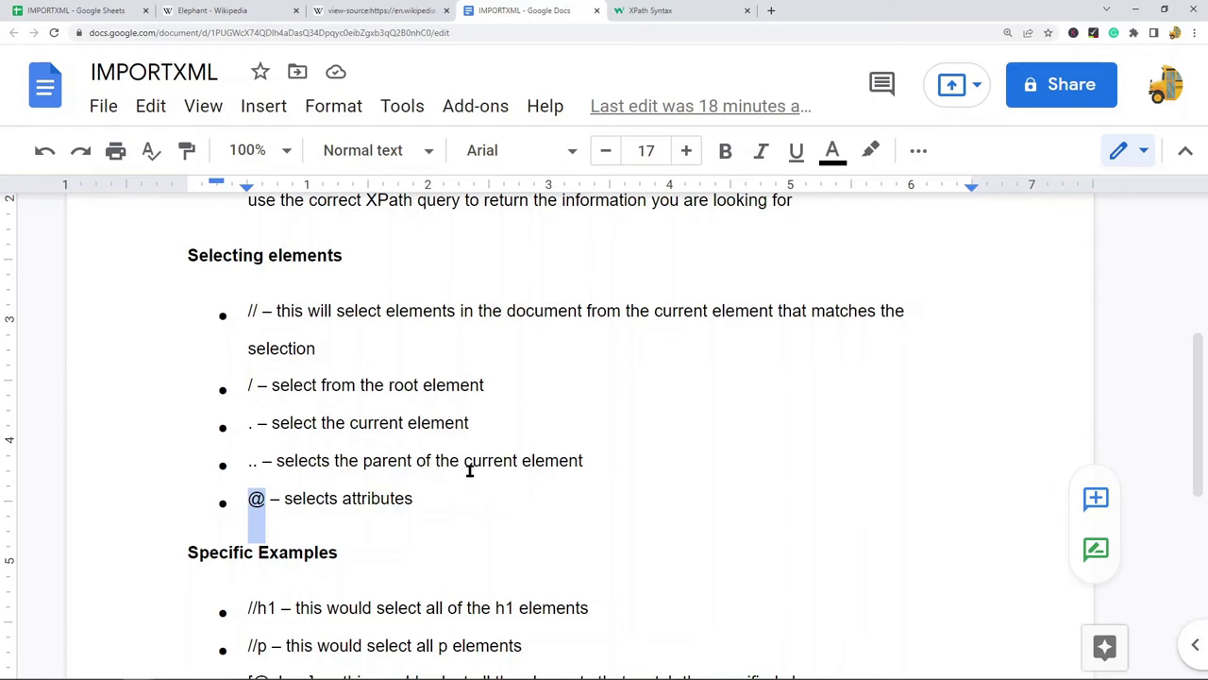
scroll(495, 469, down, 3)
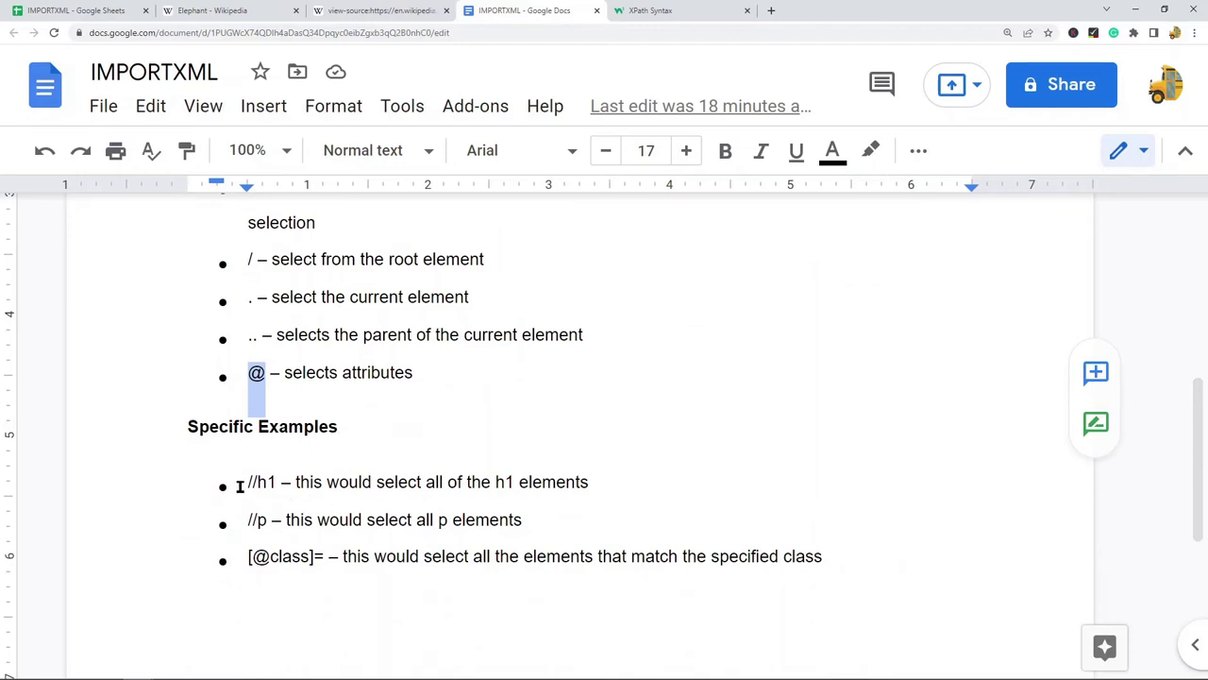
drag(246, 483, 276, 482)
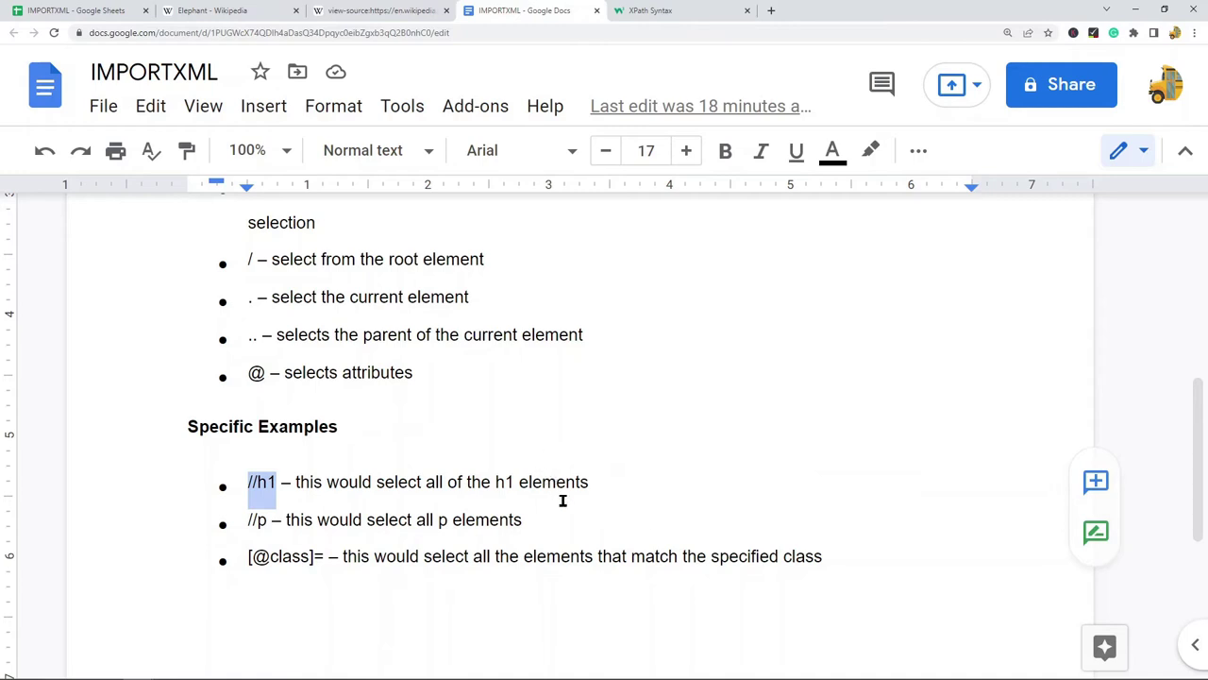
drag(245, 519, 257, 519)
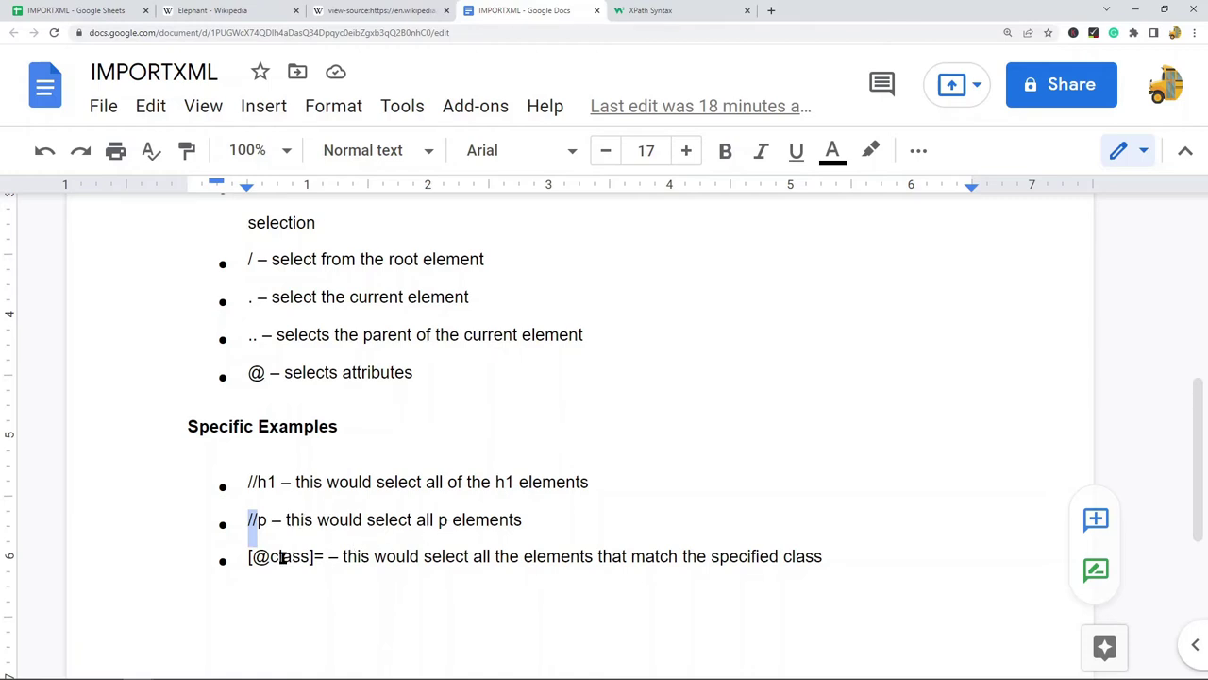
click(251, 557)
drag(251, 557, 307, 557)
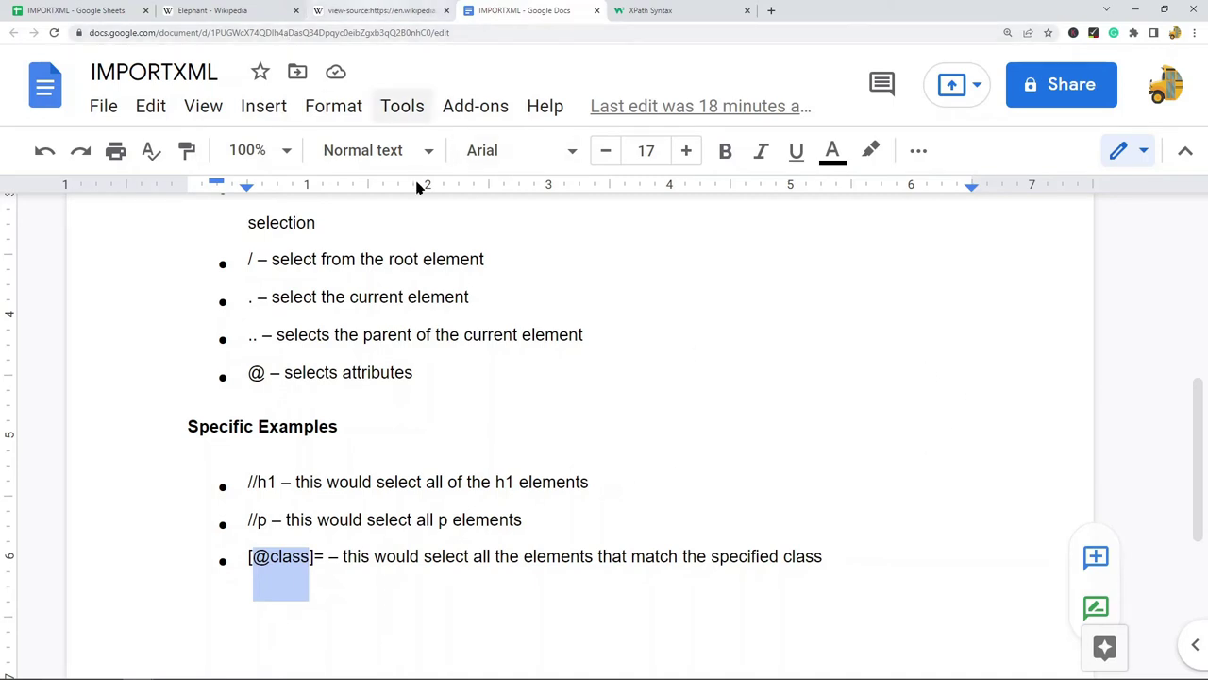
scroll(405, 370, up, 2)
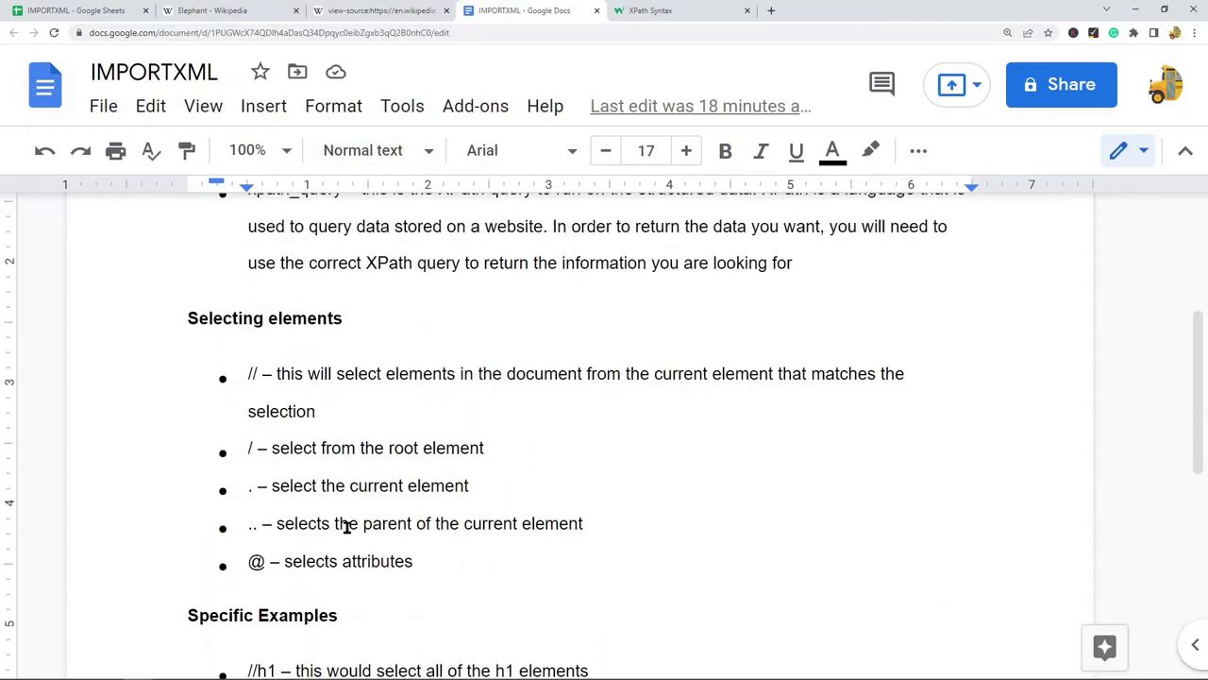
scroll(349, 519, down, 2)
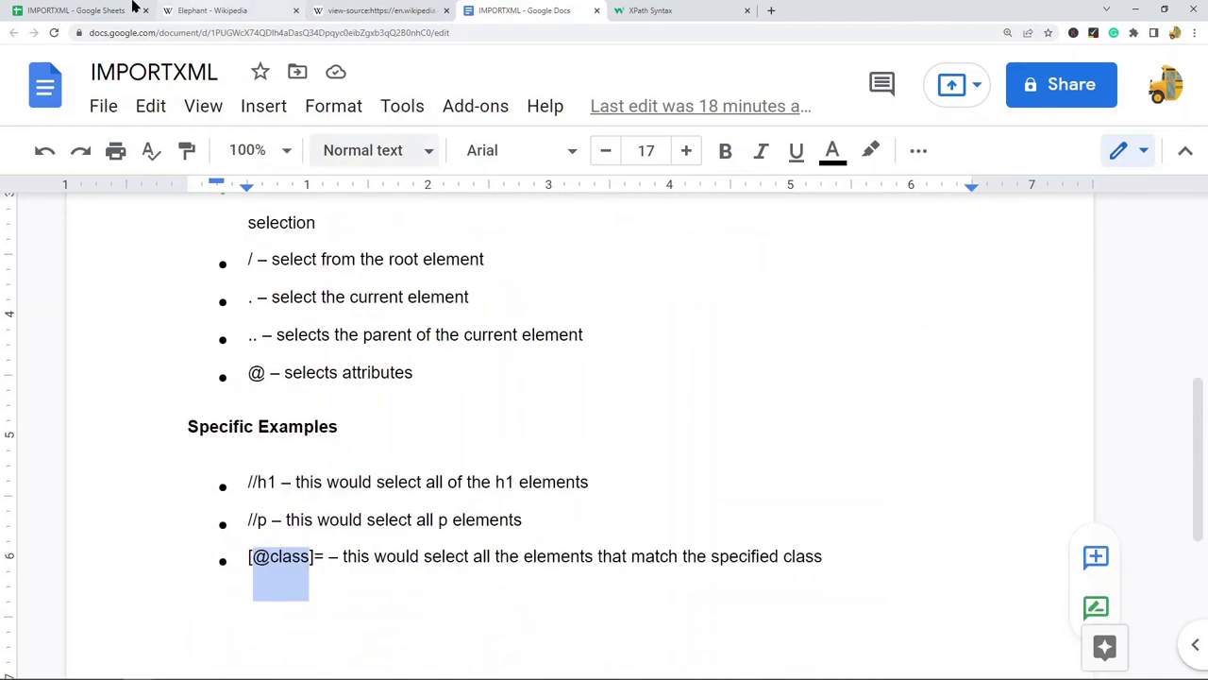
click(218, 11)
click(377, 11)
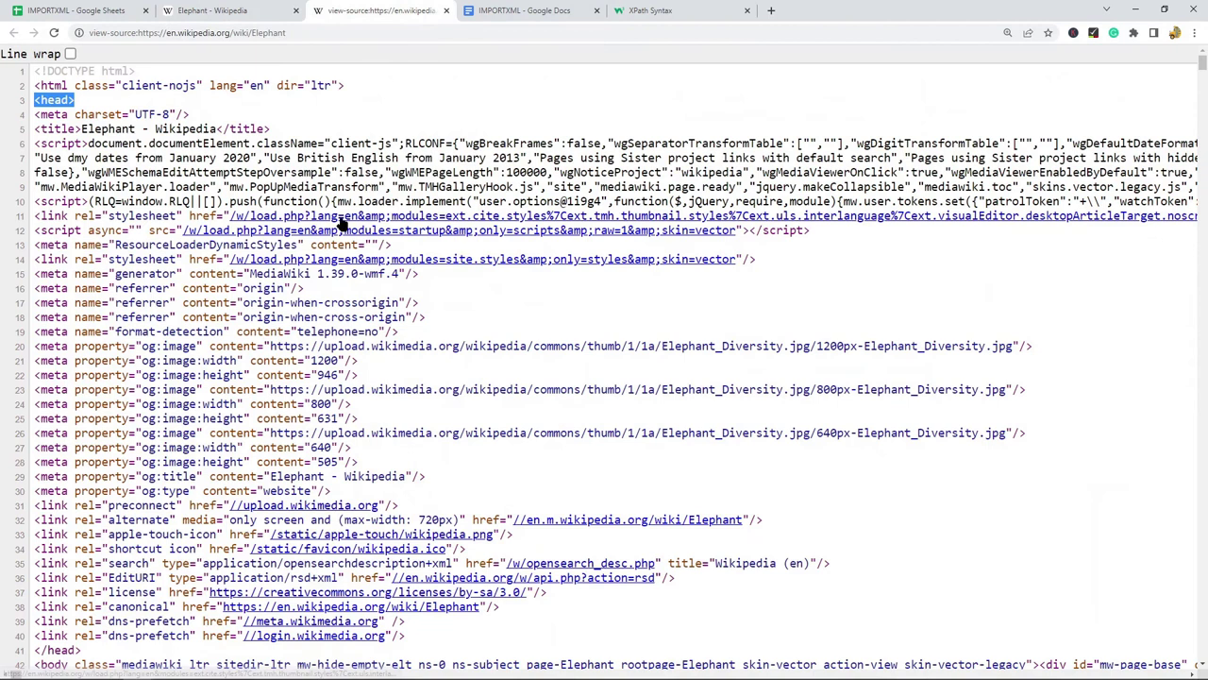
- In the Google Sheets spreadsheet, change the XPath query in cell A1's IMPORTXML formula to //h3
click(104, 10)
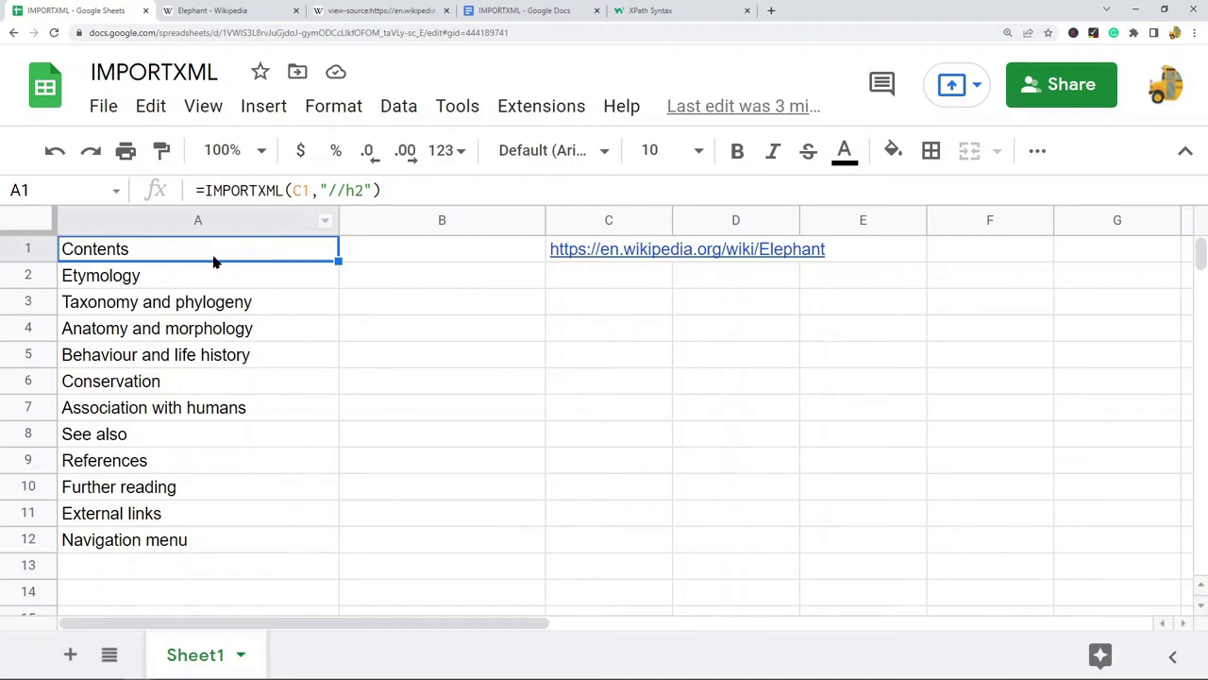
drag(356, 190, 369, 188)
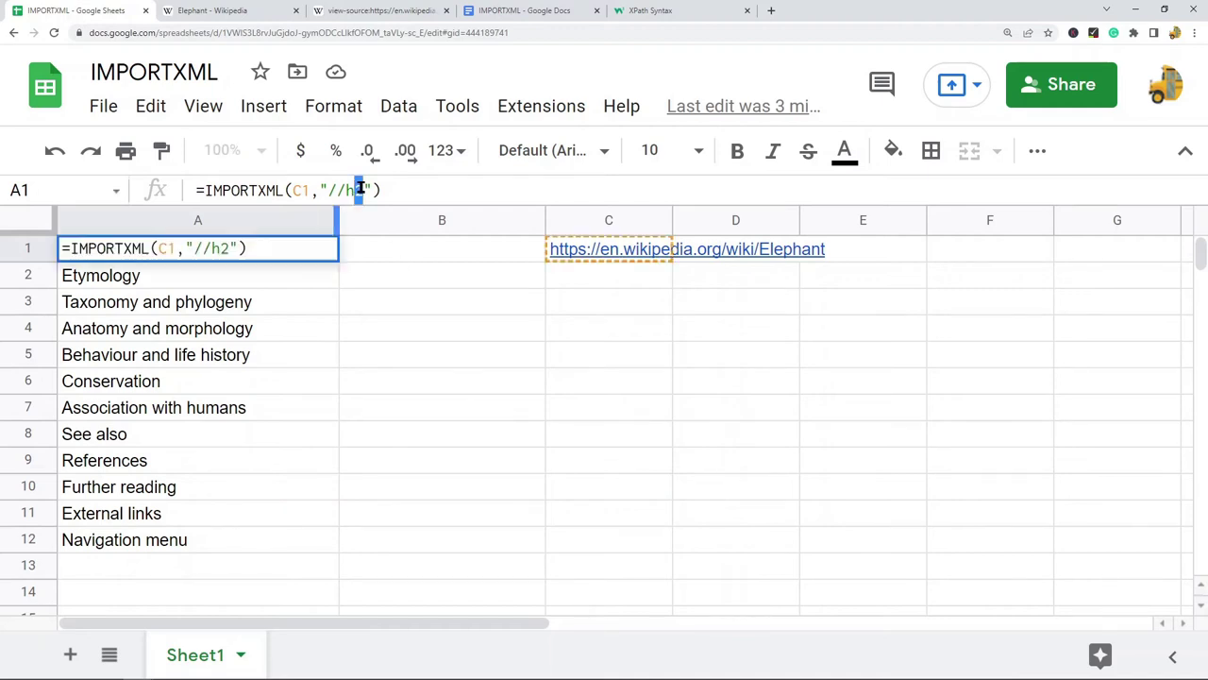
text(3)
key(Return)
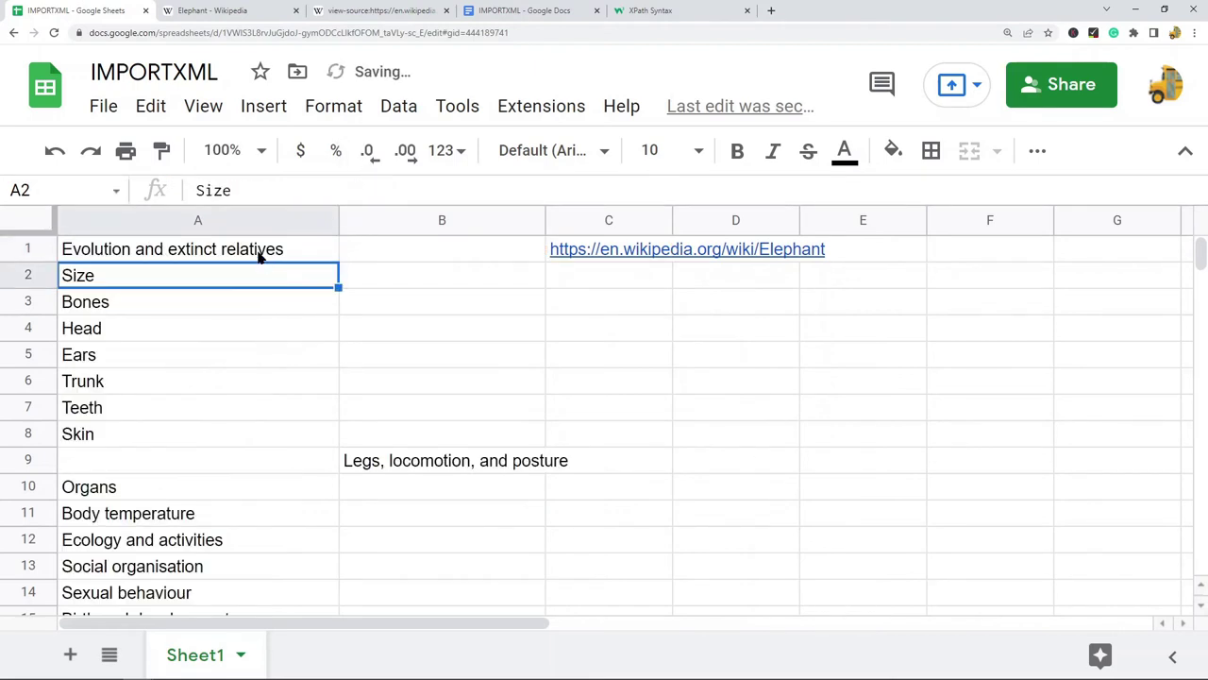
- Change the XPath query in A1 to //title to import the article's page title
click(259, 252)
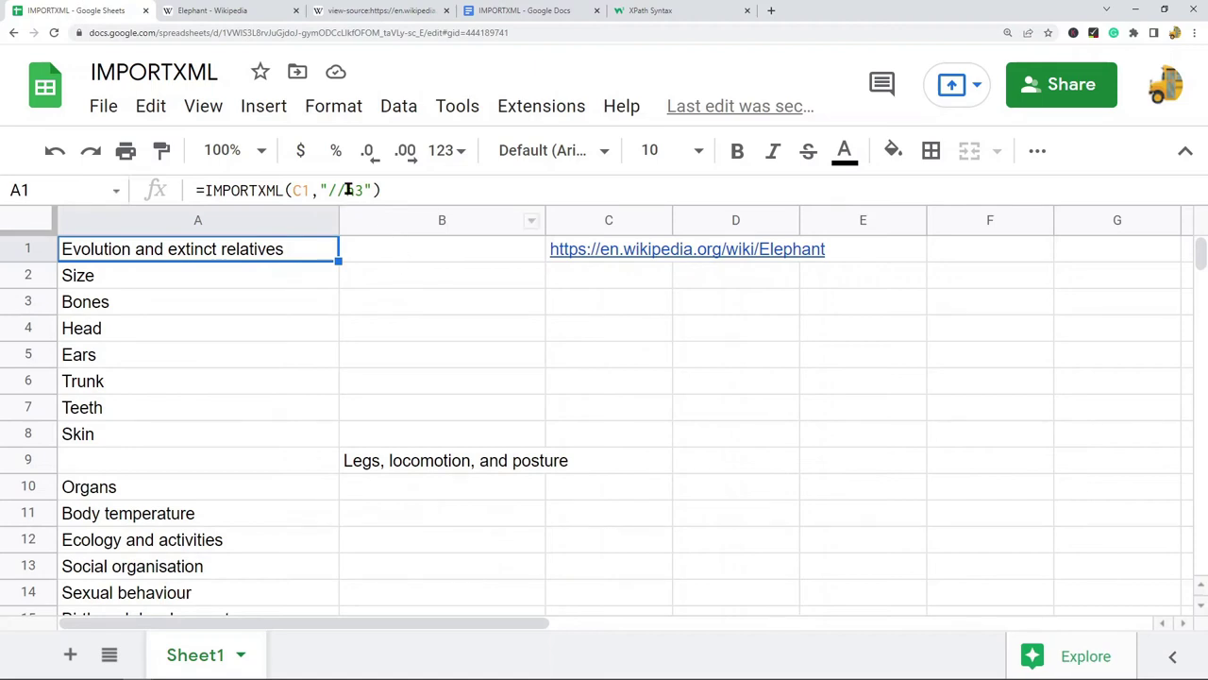
double_click(355, 189)
text(title)
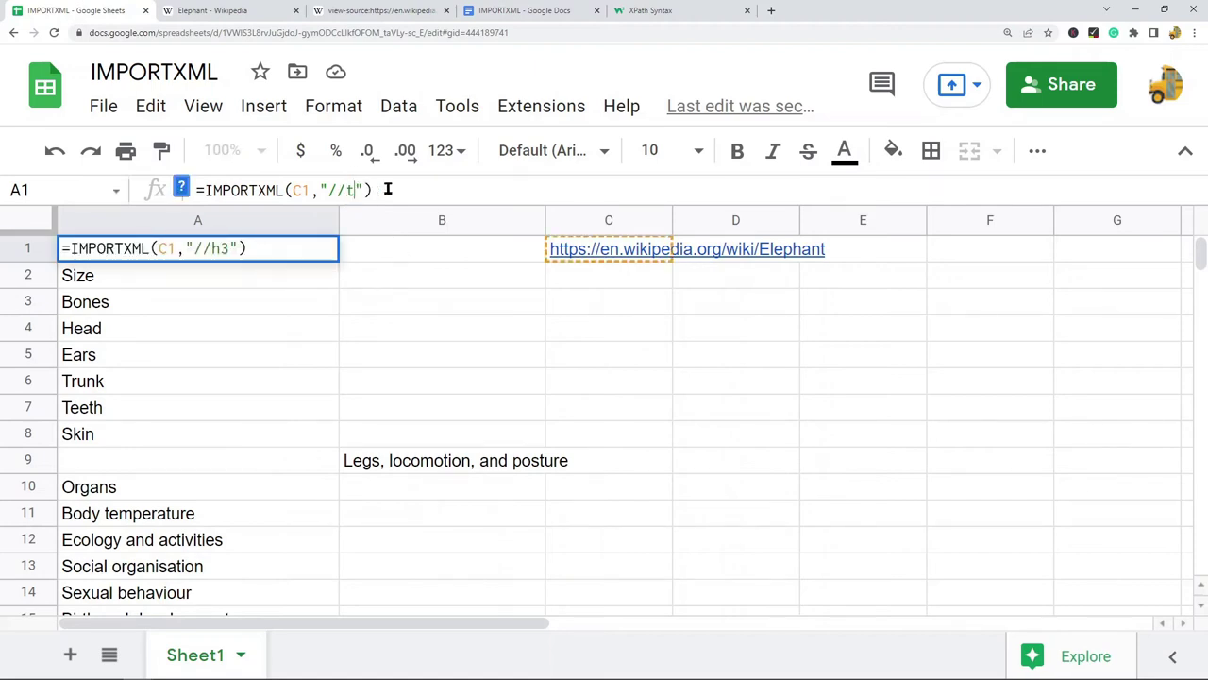
key(Return)
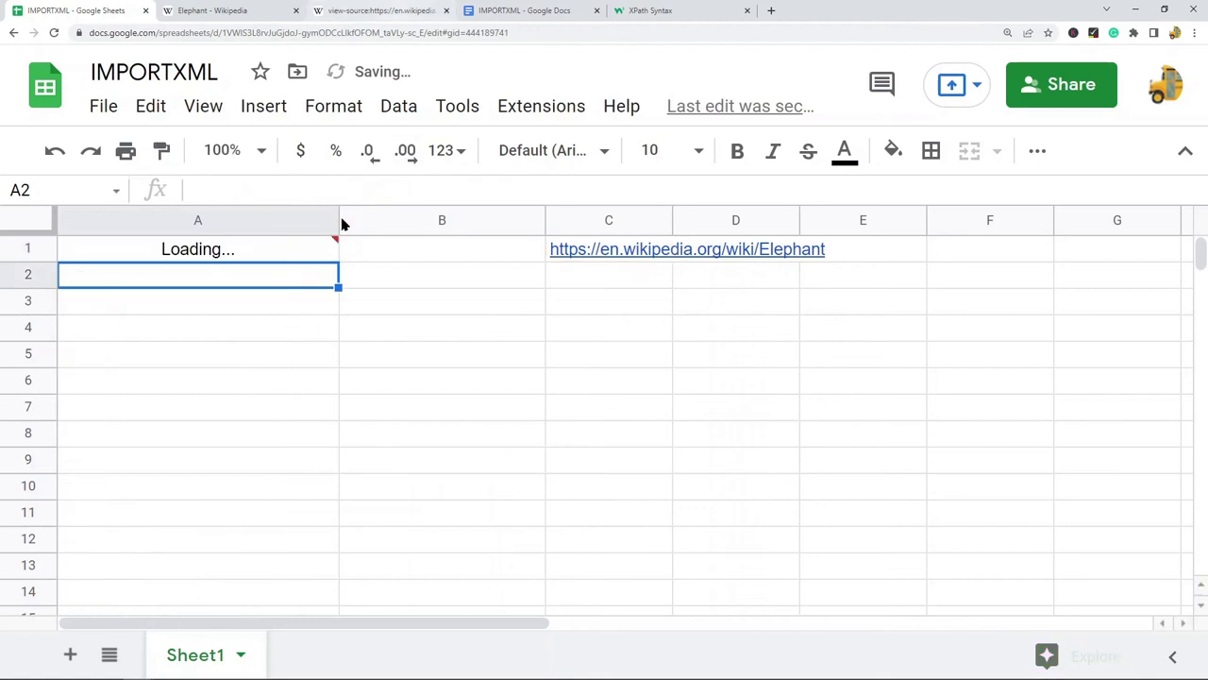
click(264, 253)
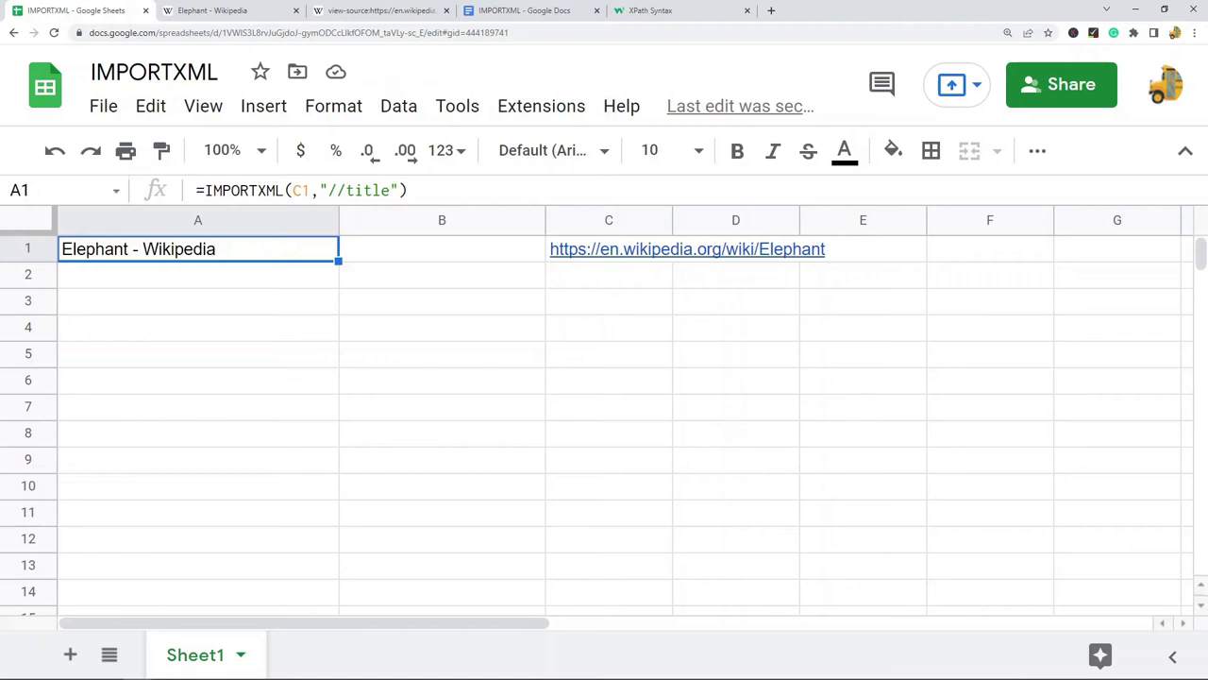
drag(390, 190, 346, 190)
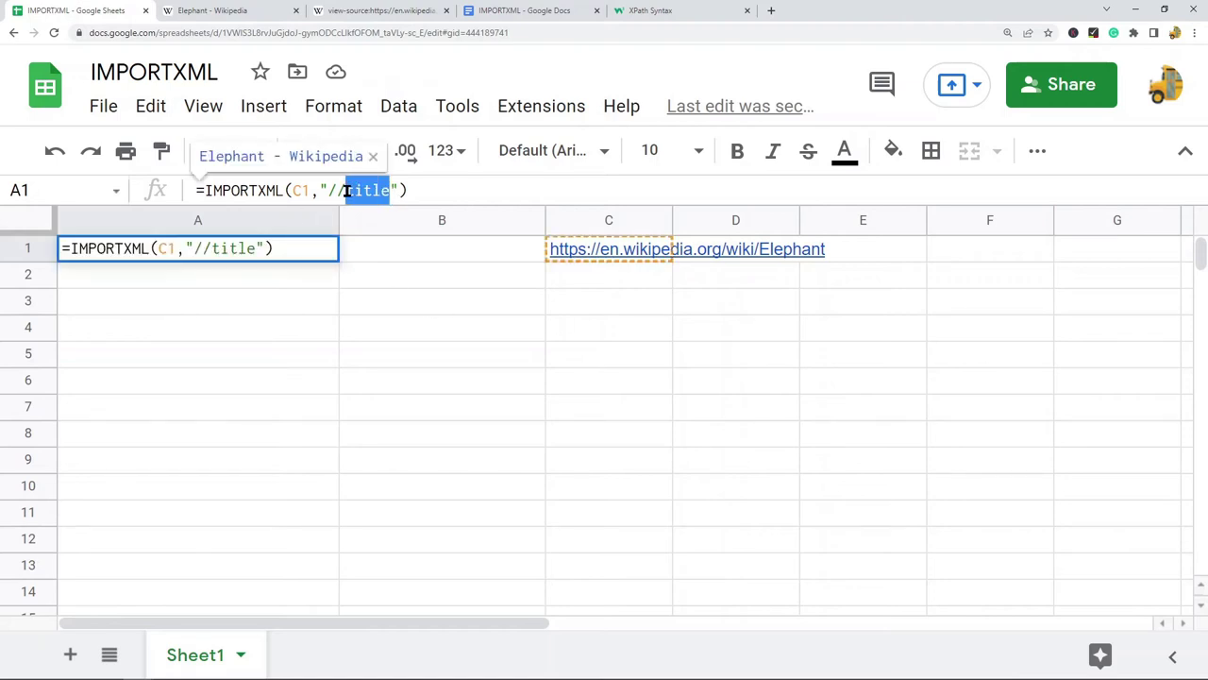
text(@h)
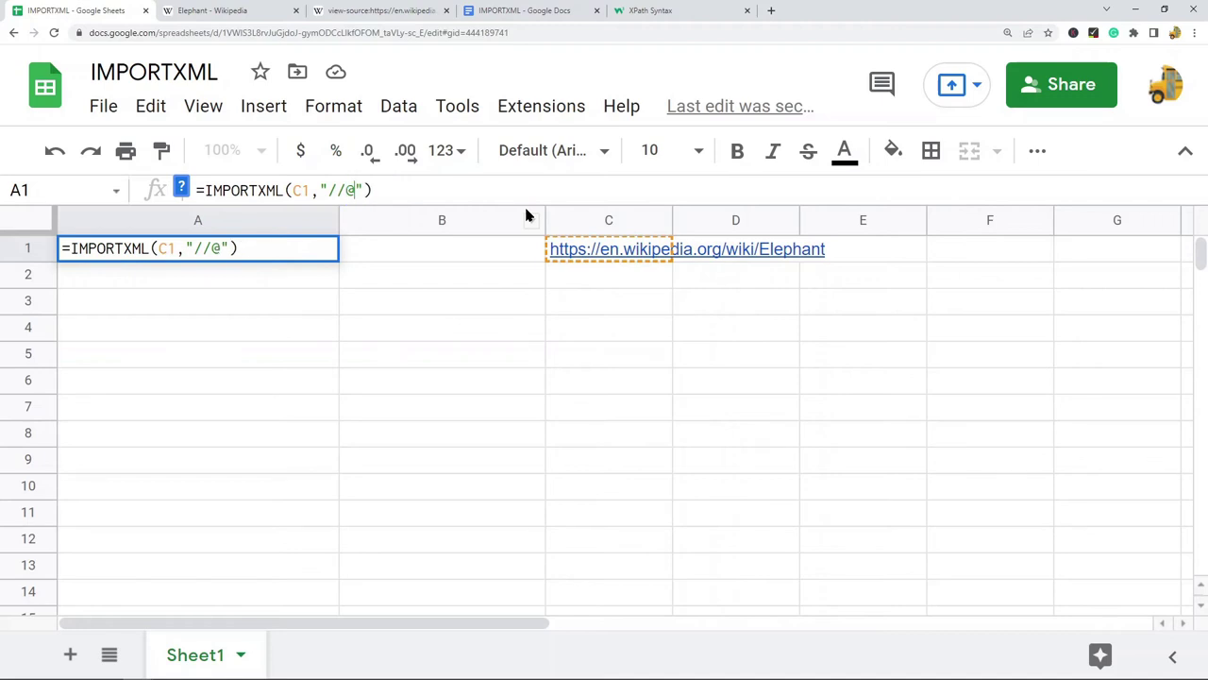
text(ref)
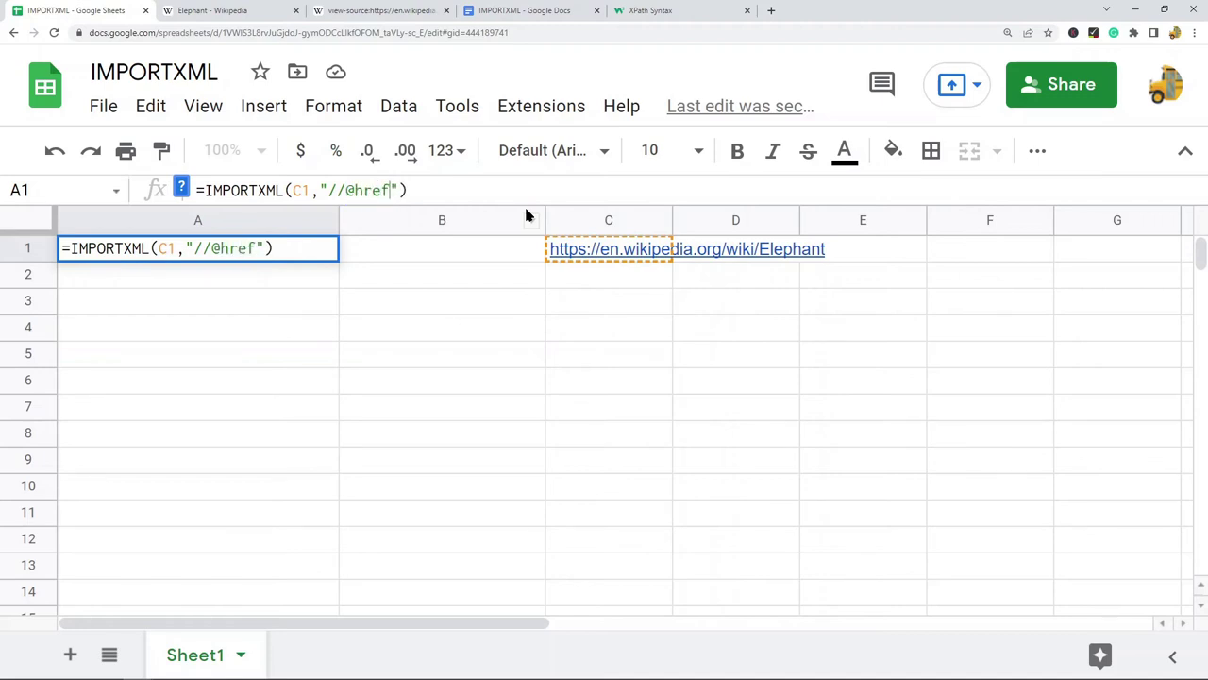
key(Return)
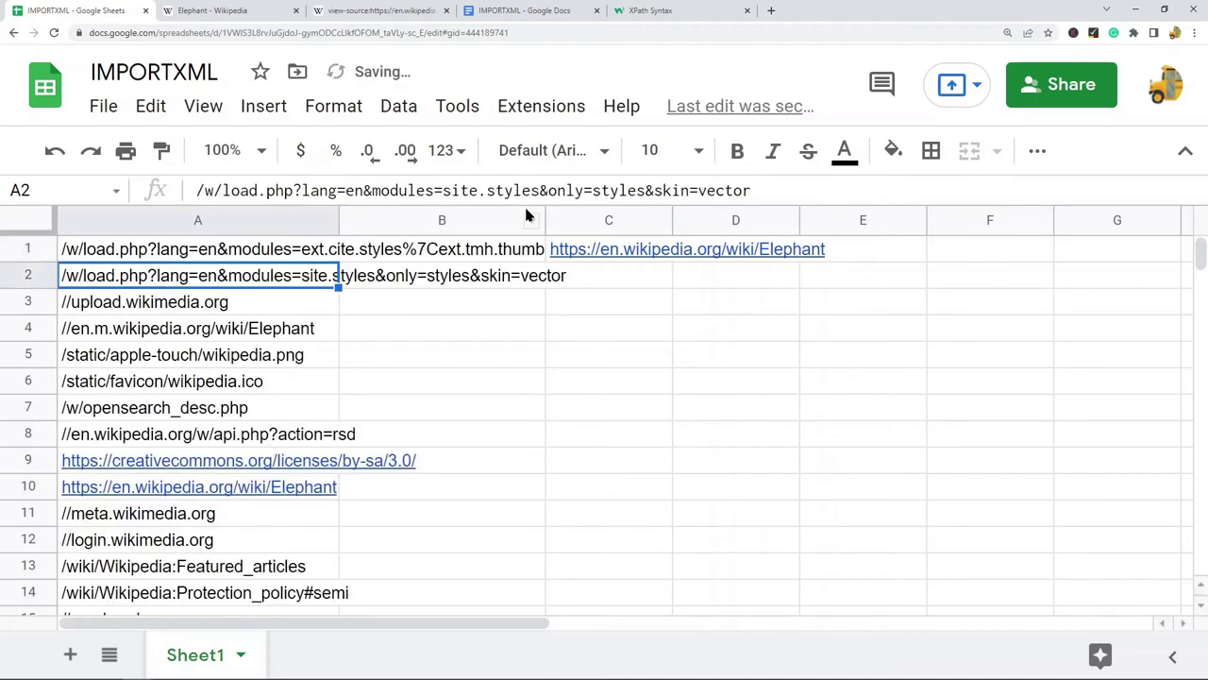
- Set A1's formula to =IMPORTXML(C1,"//tr/td[1]") to import the first data cell of each table row
click(251, 250)
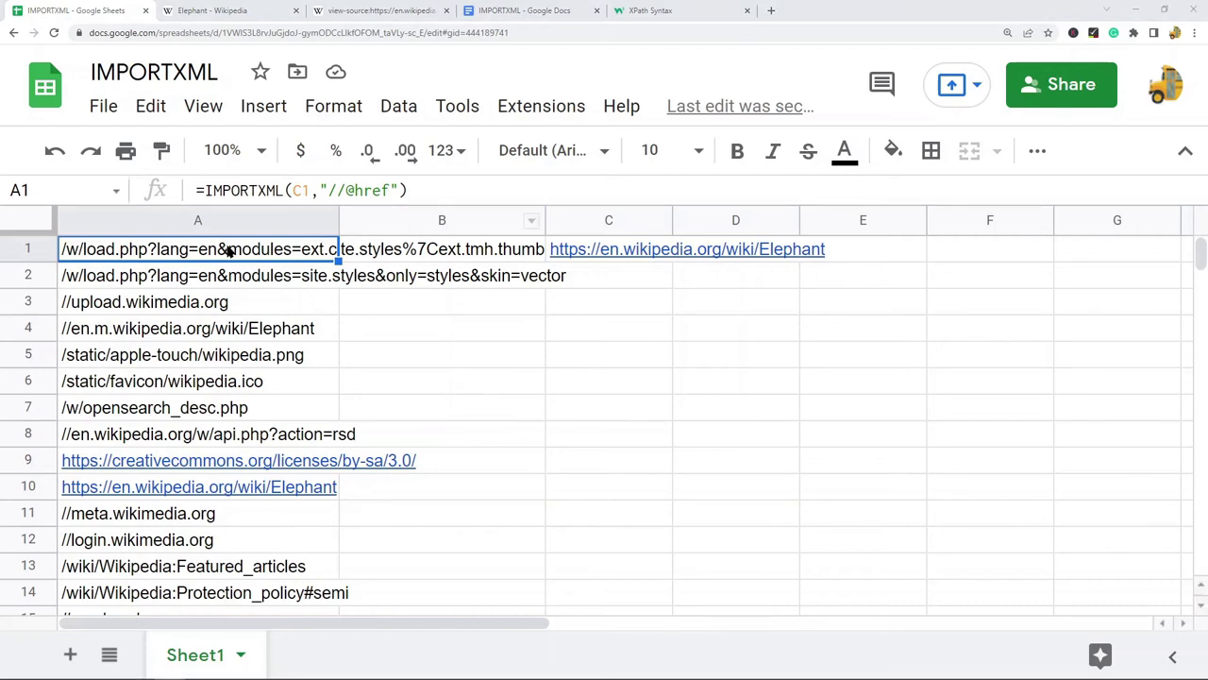
drag(387, 190, 346, 191)
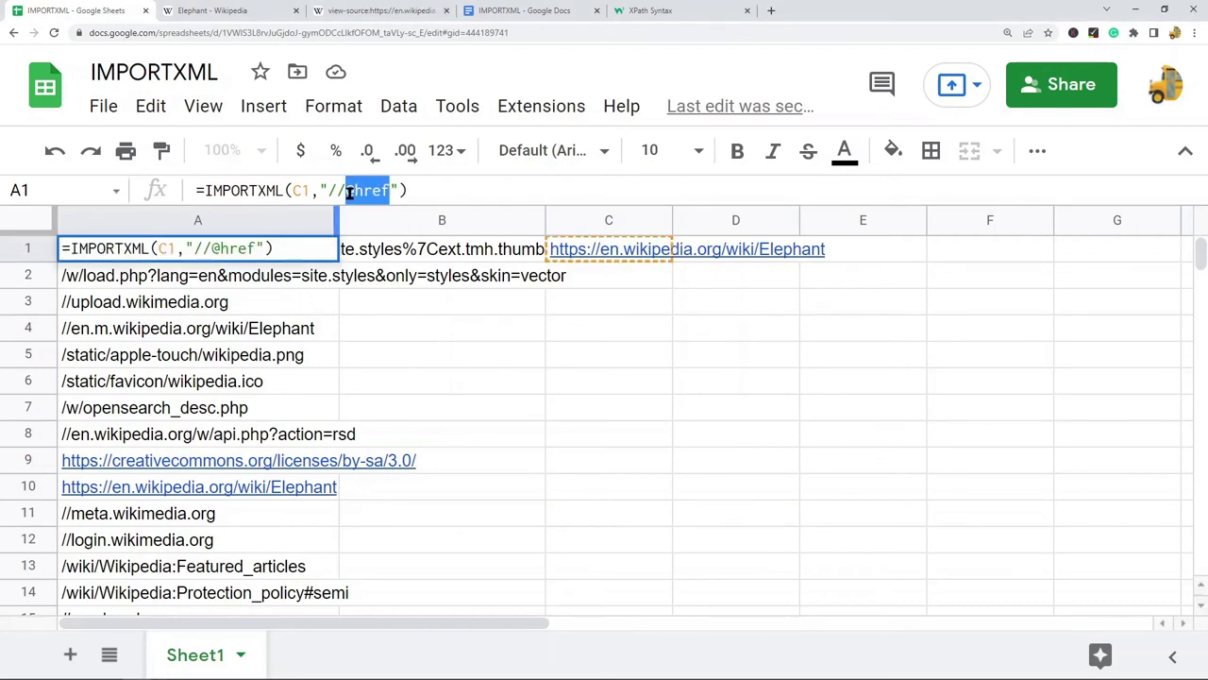
text(yt)
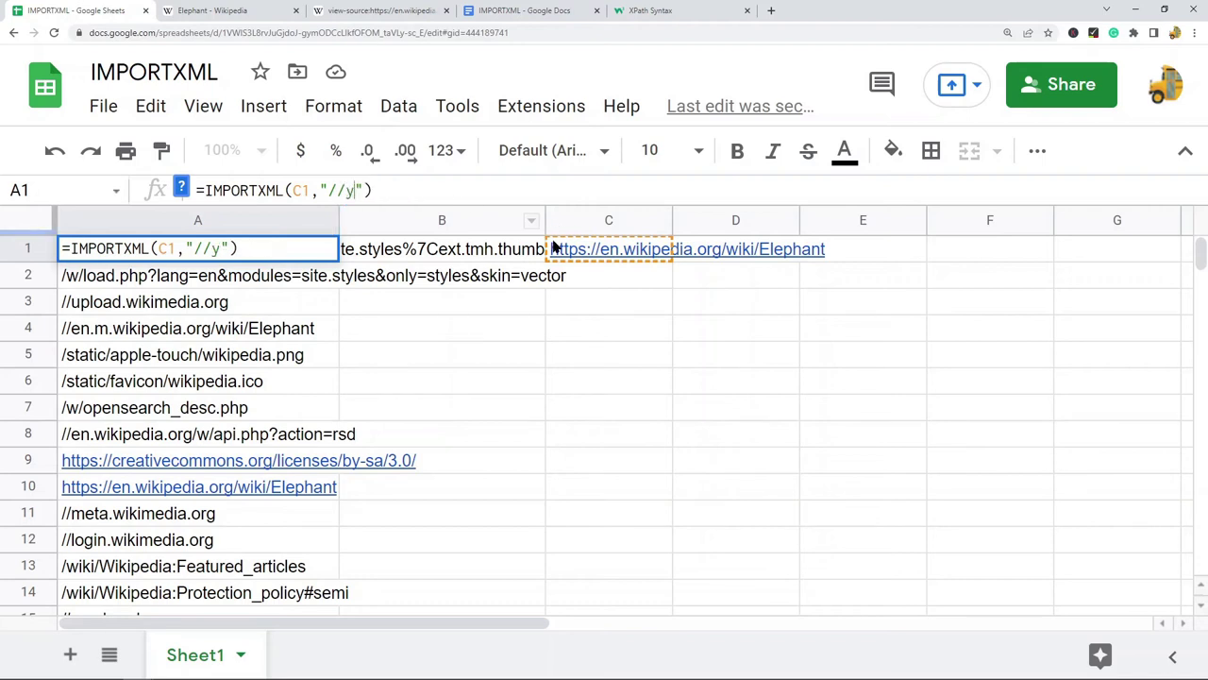
key(BackSpace)
key(BackSpace)
text(tr/td)
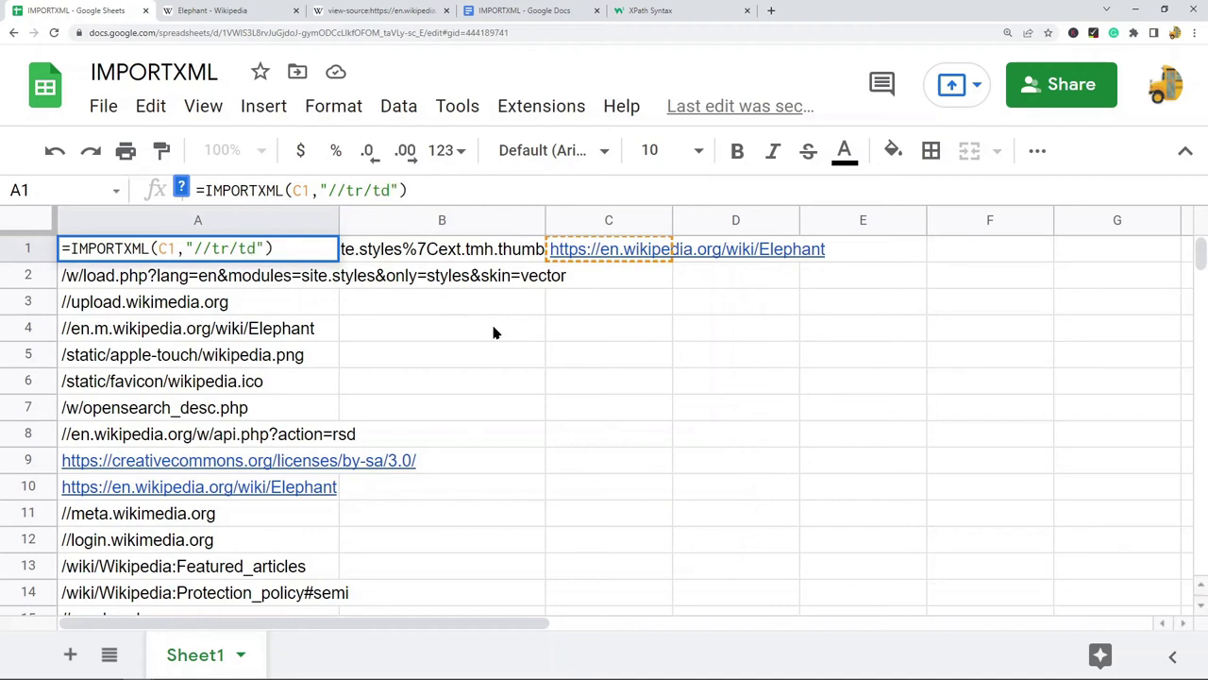
text([1])
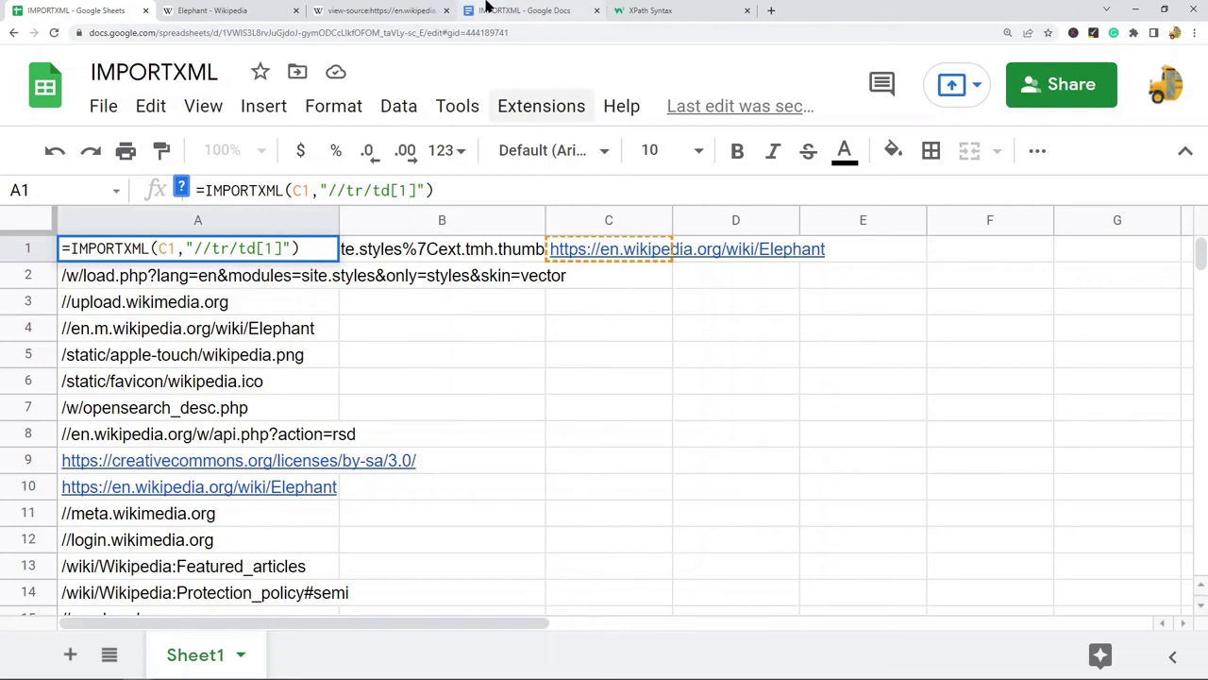
key(BackSpace)
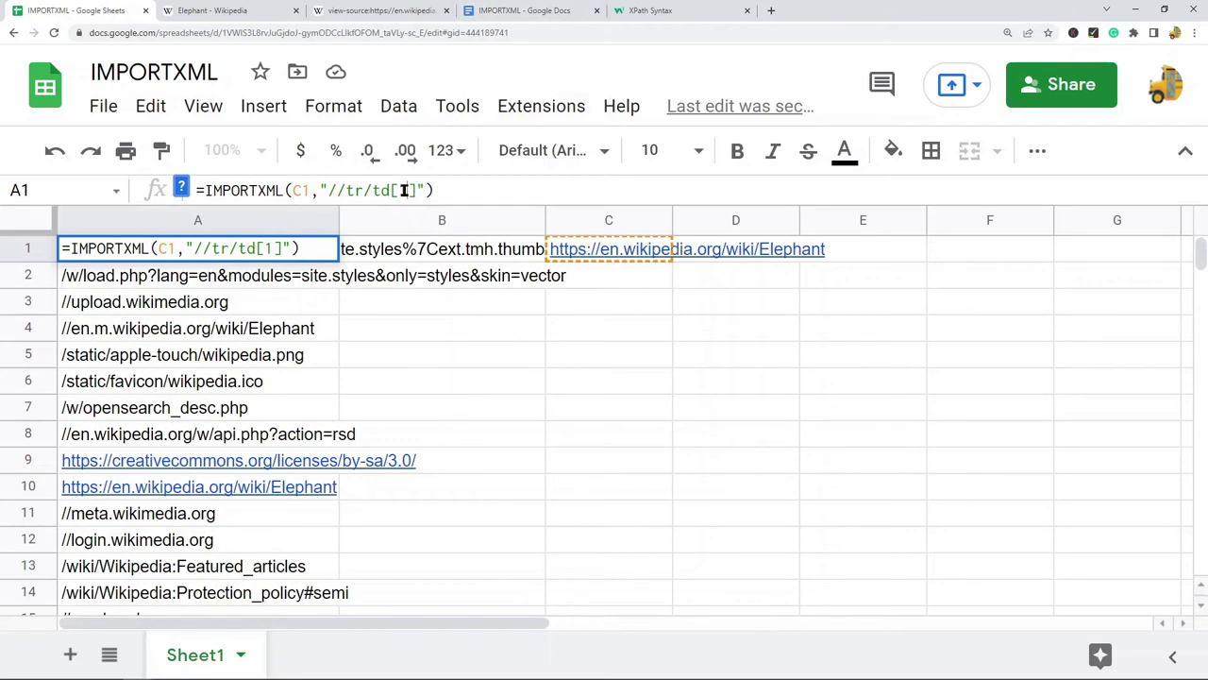
key(shift+Left)
key(shift+Left)
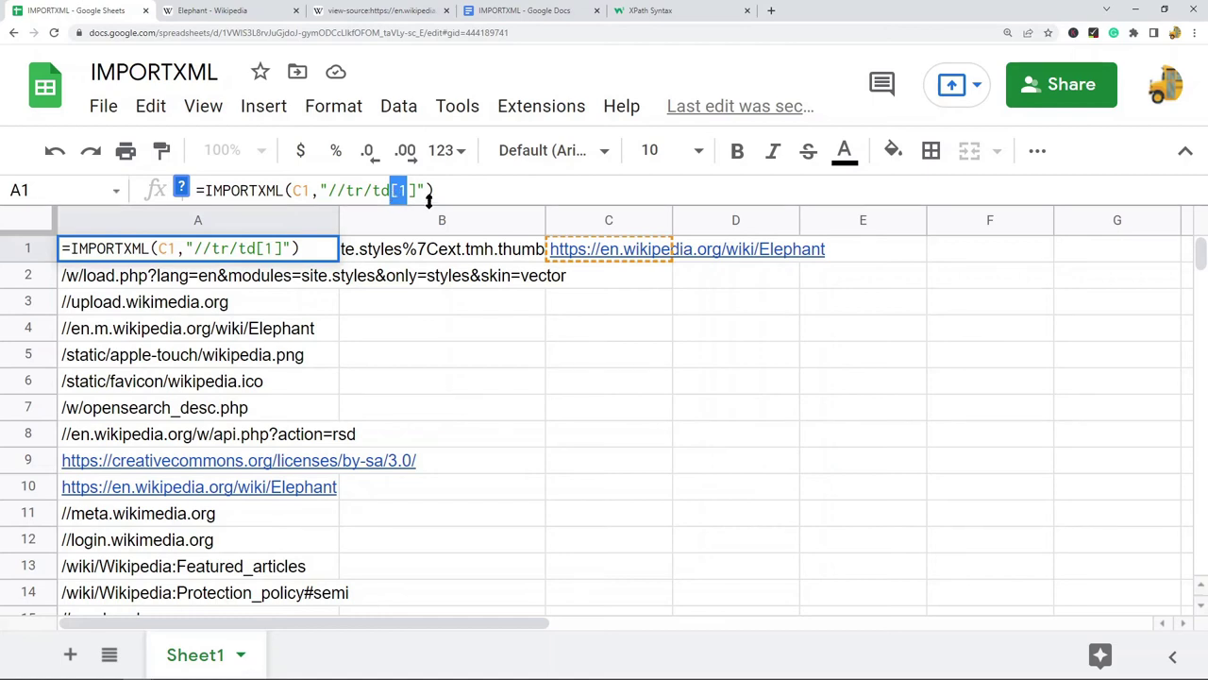
click(492, 189)
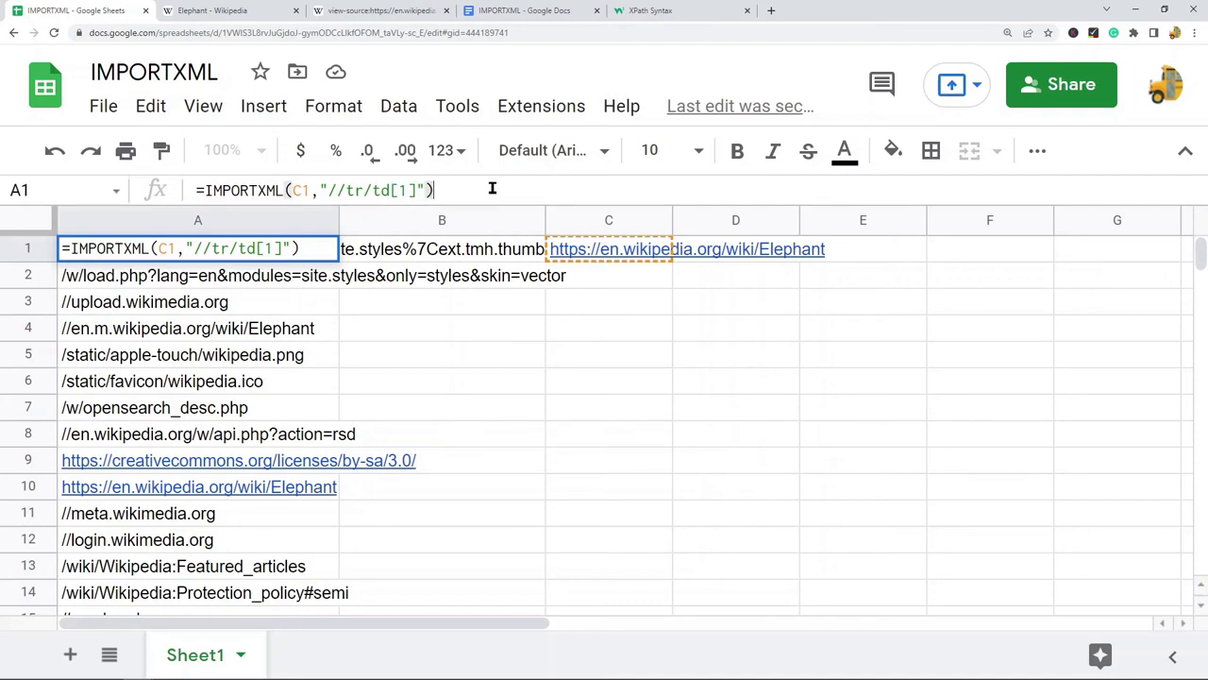
key(Return)
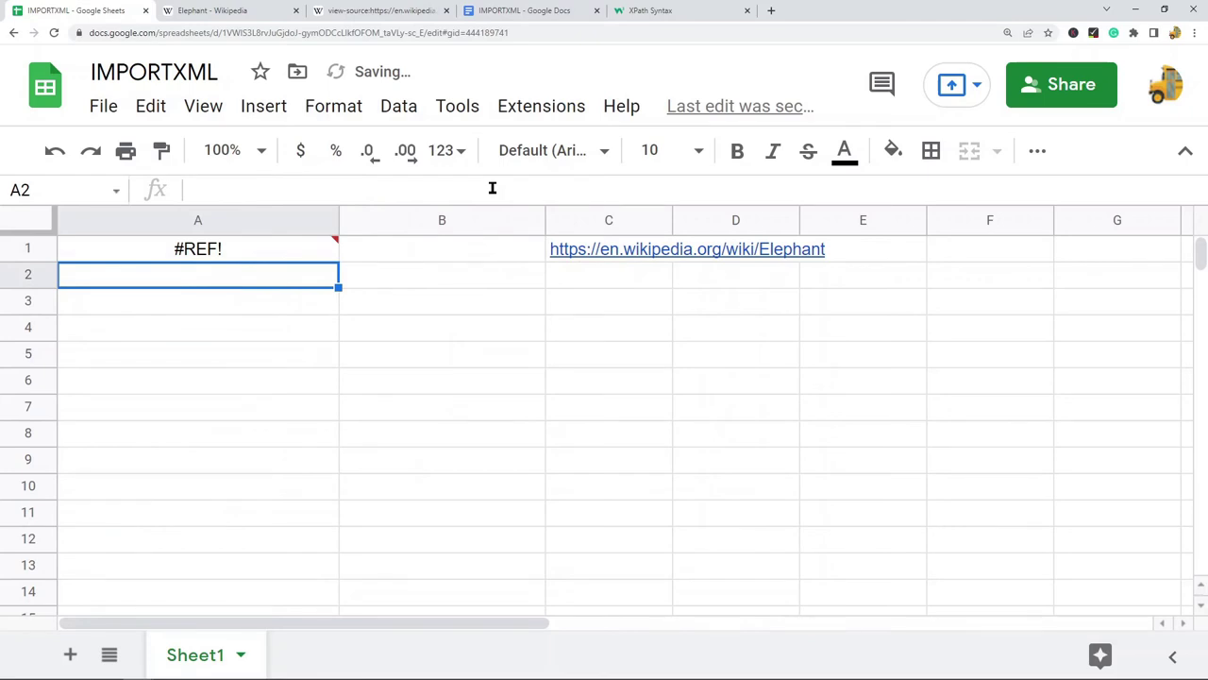
- Inspect the error on cell A1, checking its formula against the URL in C1 and the space across columns A to E
mouse_move(253, 257)
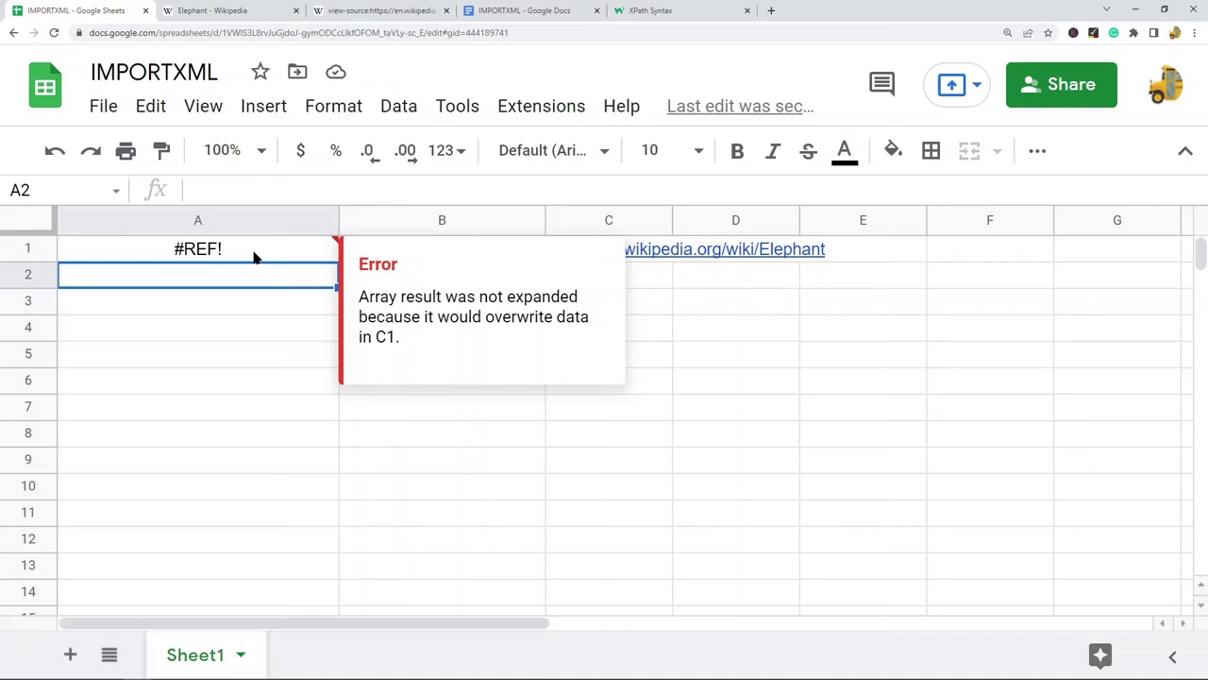
click(665, 255)
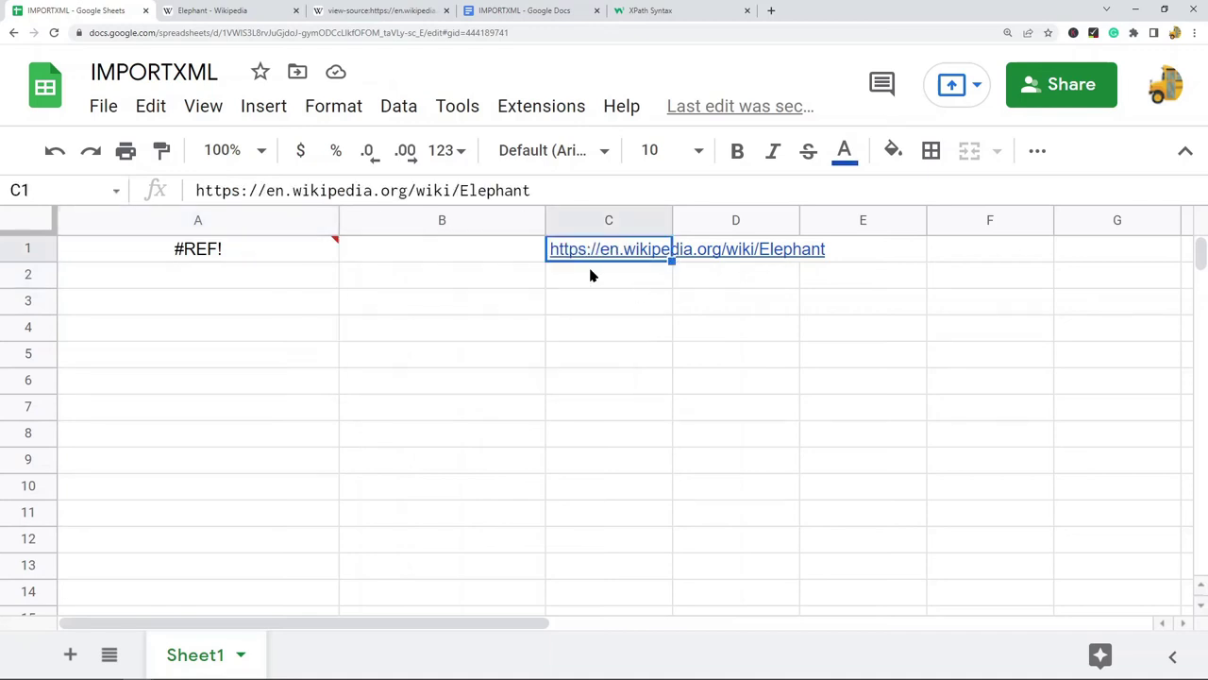
click(261, 265)
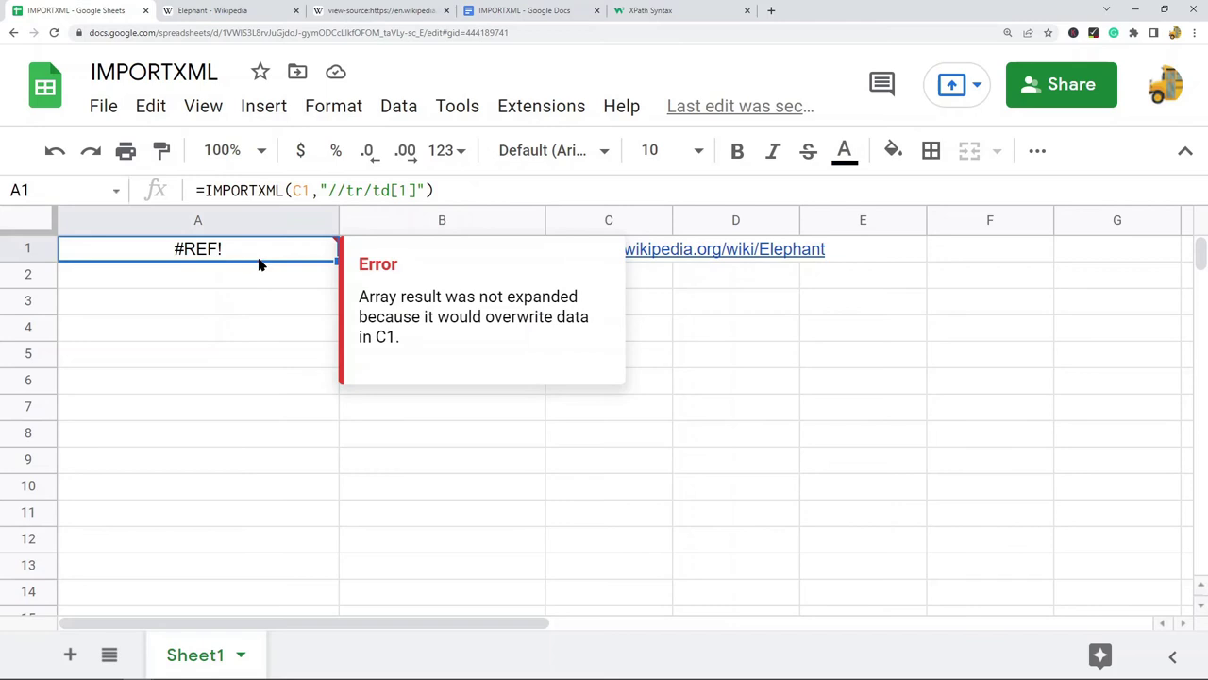
click(240, 221)
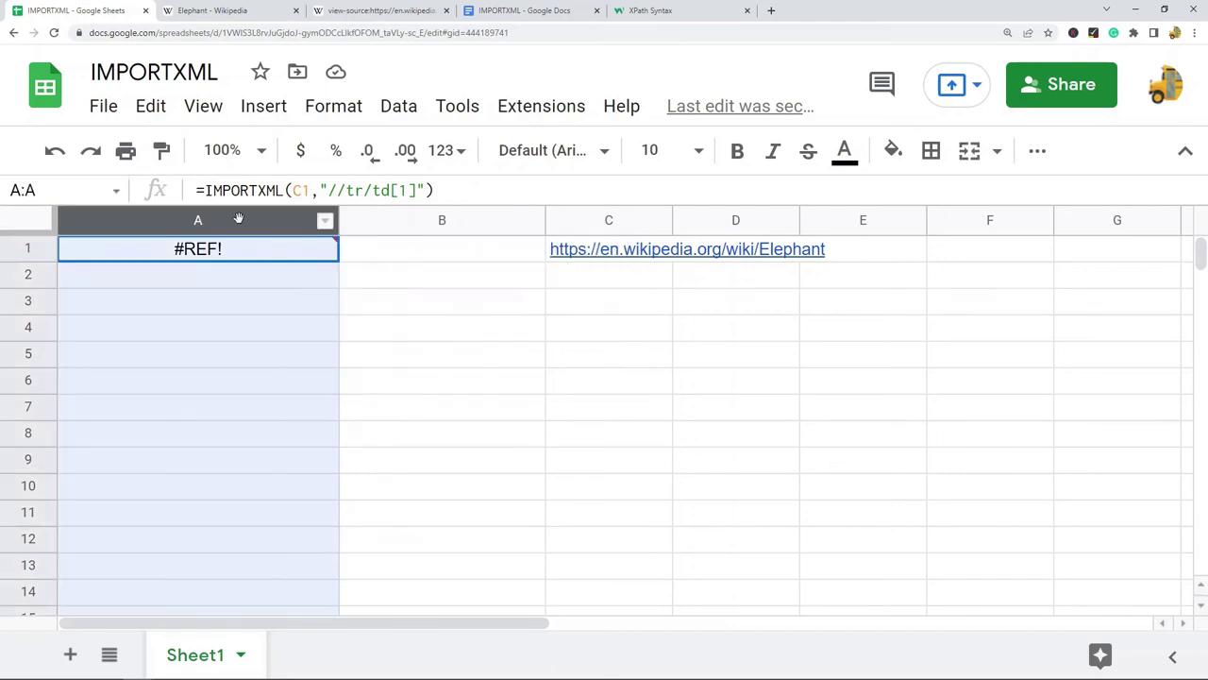
shift+click(863, 220)
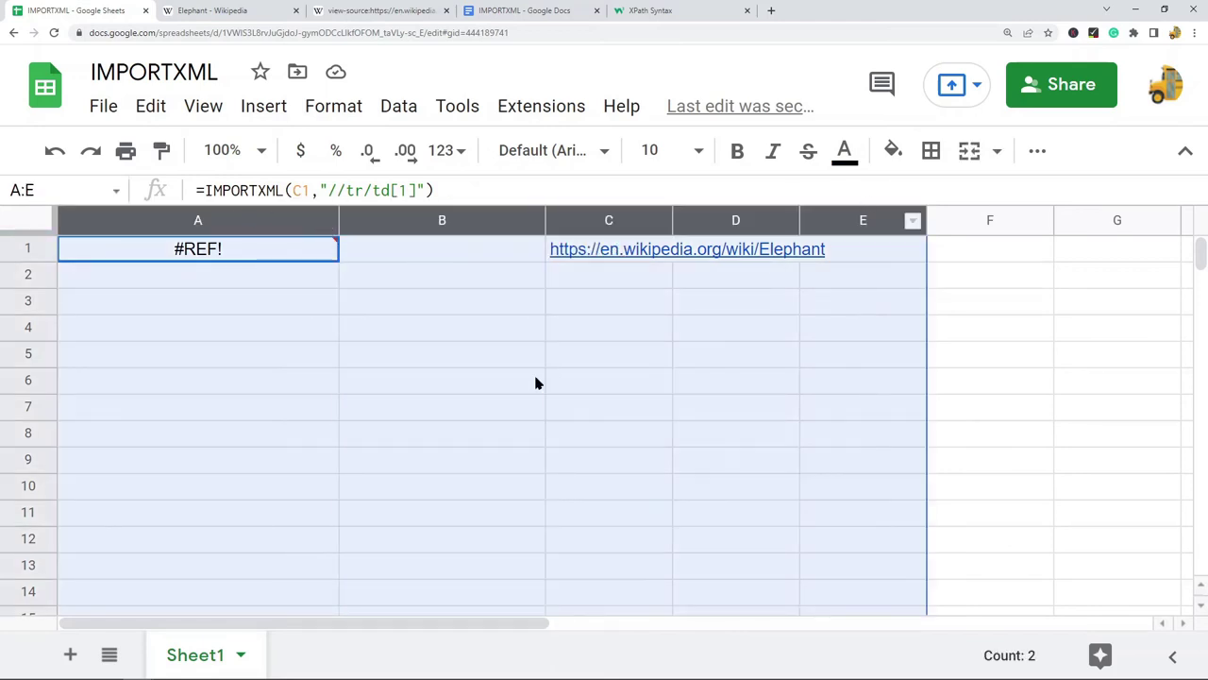
click(220, 261)
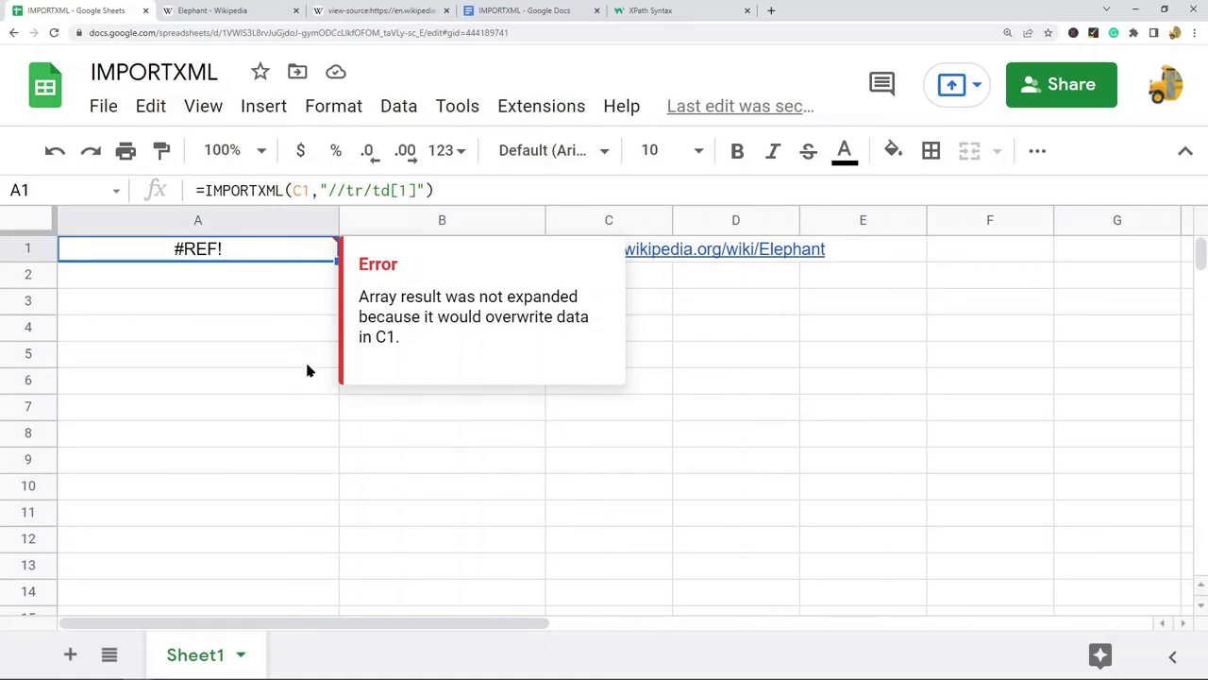
click(259, 374)
- Move the Wikipedia Elephant URL from cell C1 to cell G1
click(583, 255)
key(ctrl+x)
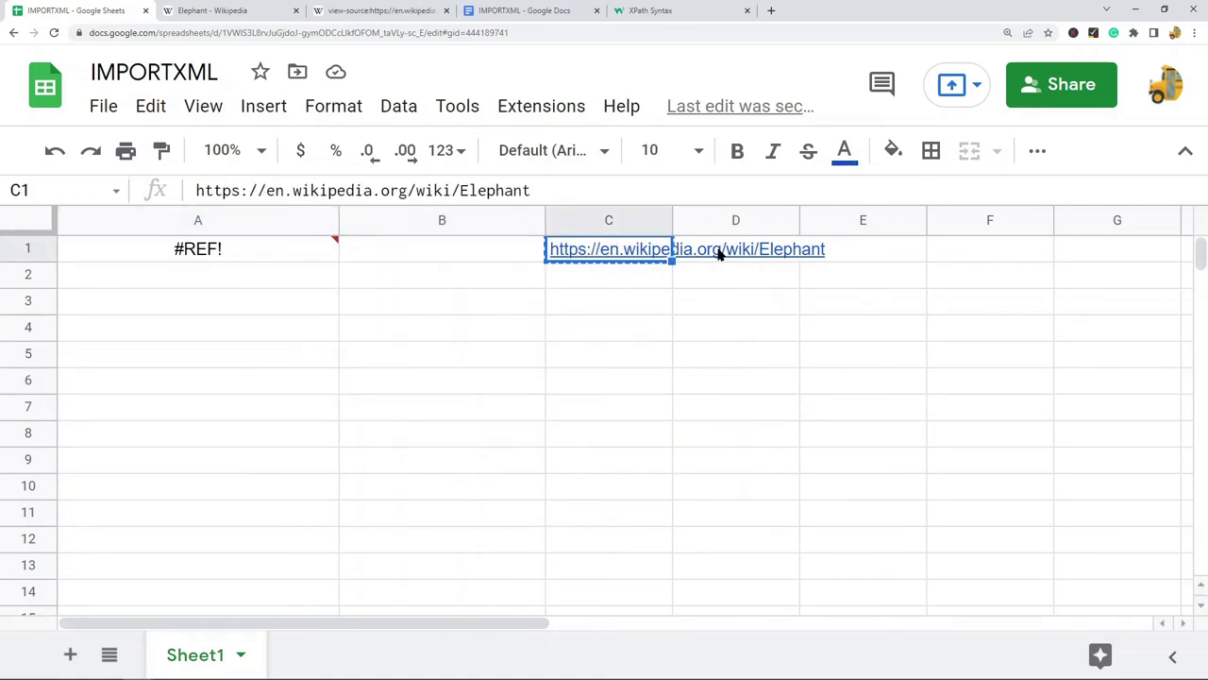
click(1092, 258)
key(ctrl+v)
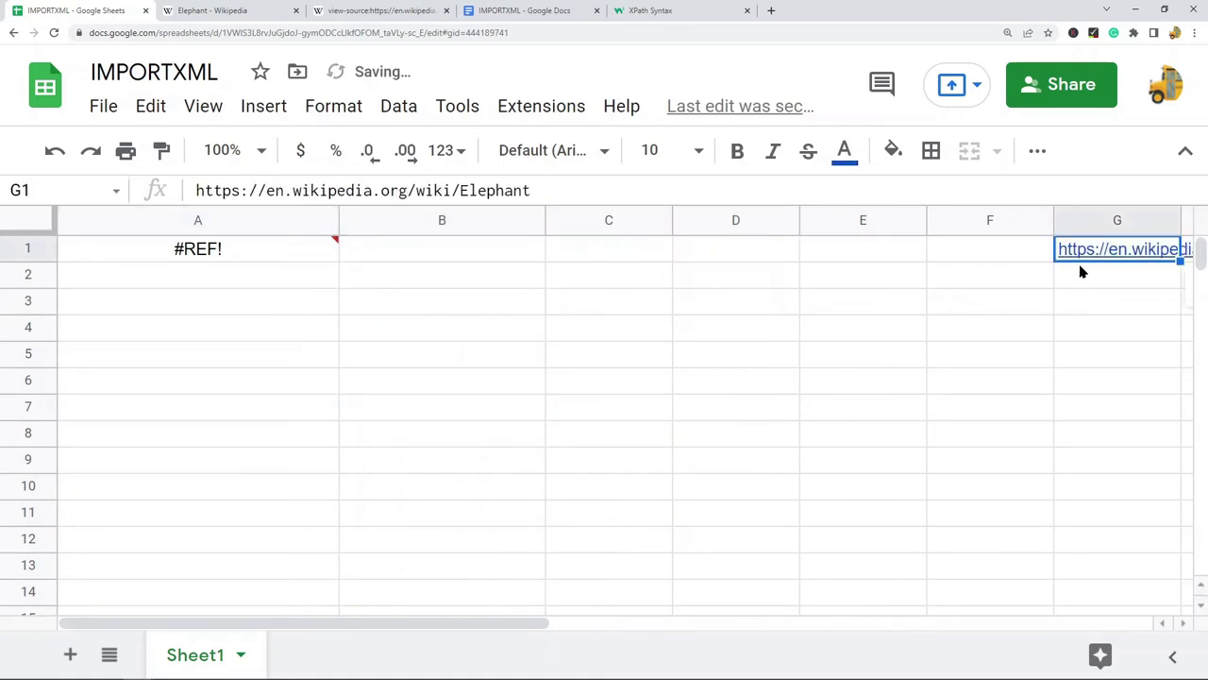
- Move the Wikipedia Elephant URL from cell G1 to cell I1 so the imported data has more columns
click(693, 361)
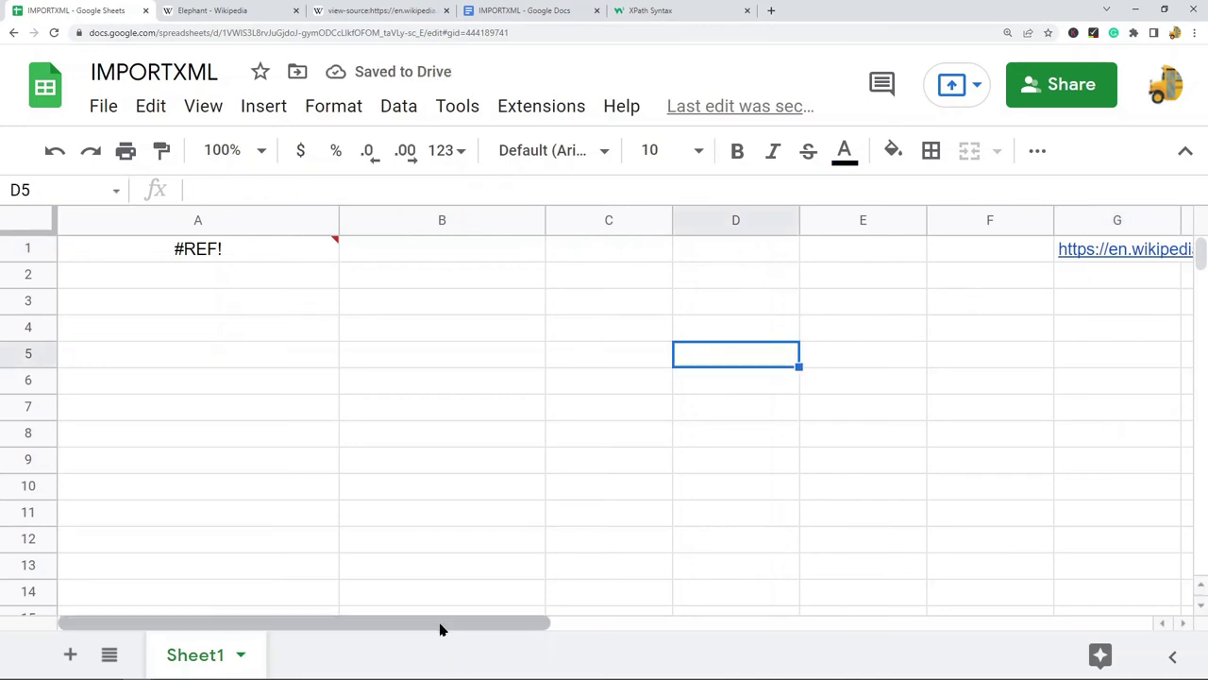
drag(442, 625, 633, 625)
click(835, 248)
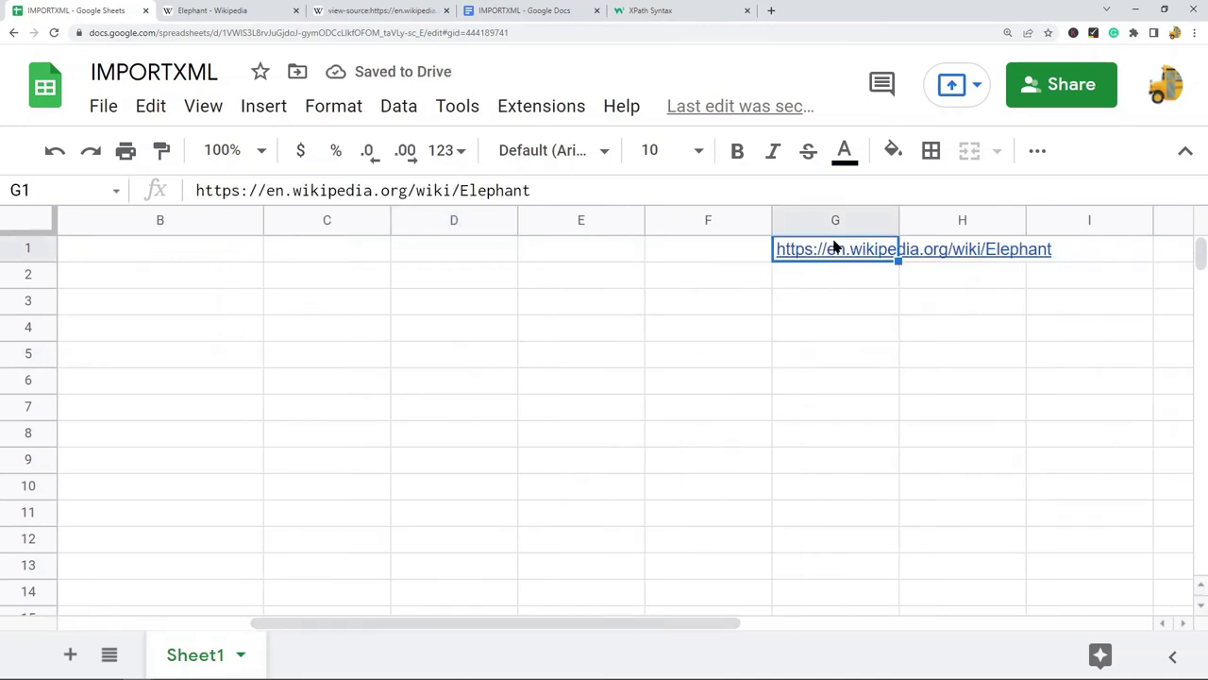
key(ctrl+x)
click(1121, 249)
key(ctrl+v)
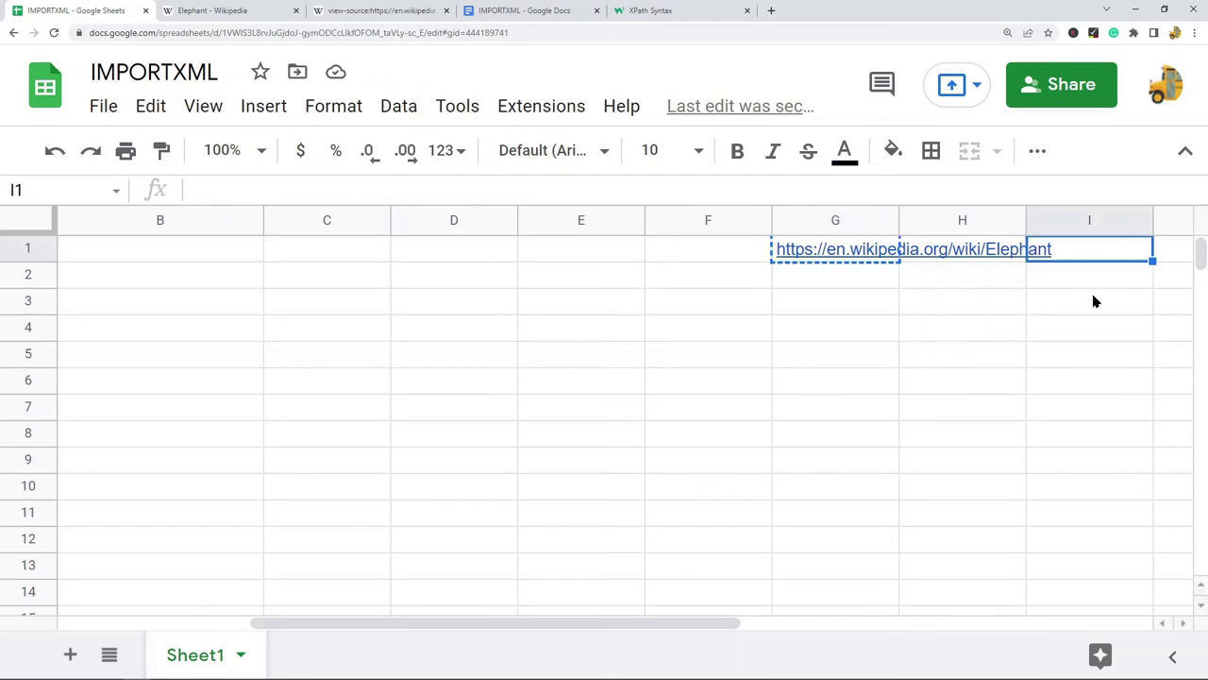
click(821, 359)
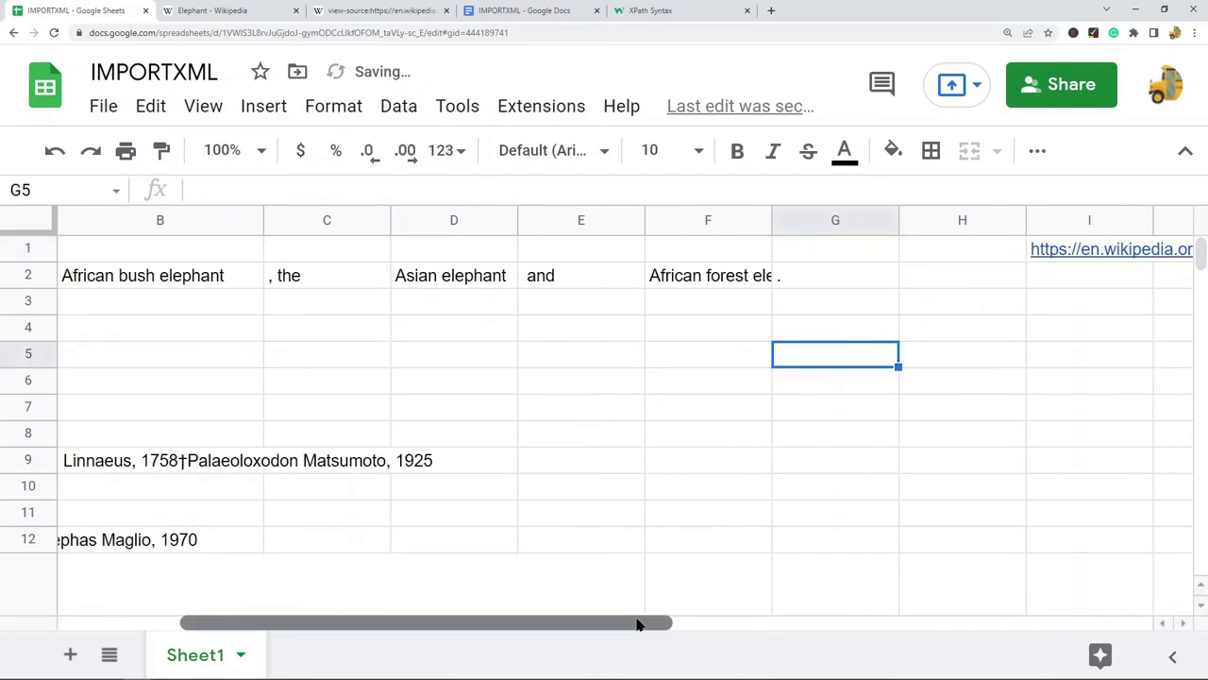
- Examine the row element in A1's XPath query and the imported classification labels in A3:A6
drag(634, 625, 302, 623)
click(184, 248)
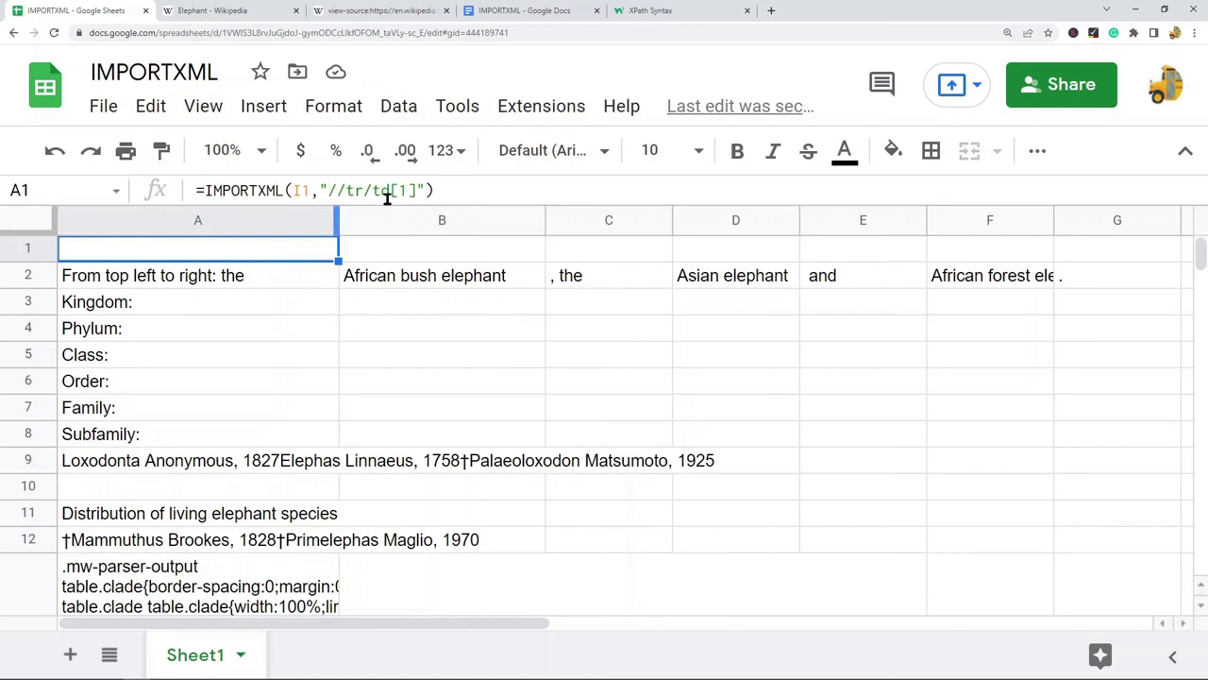
double_click(354, 190)
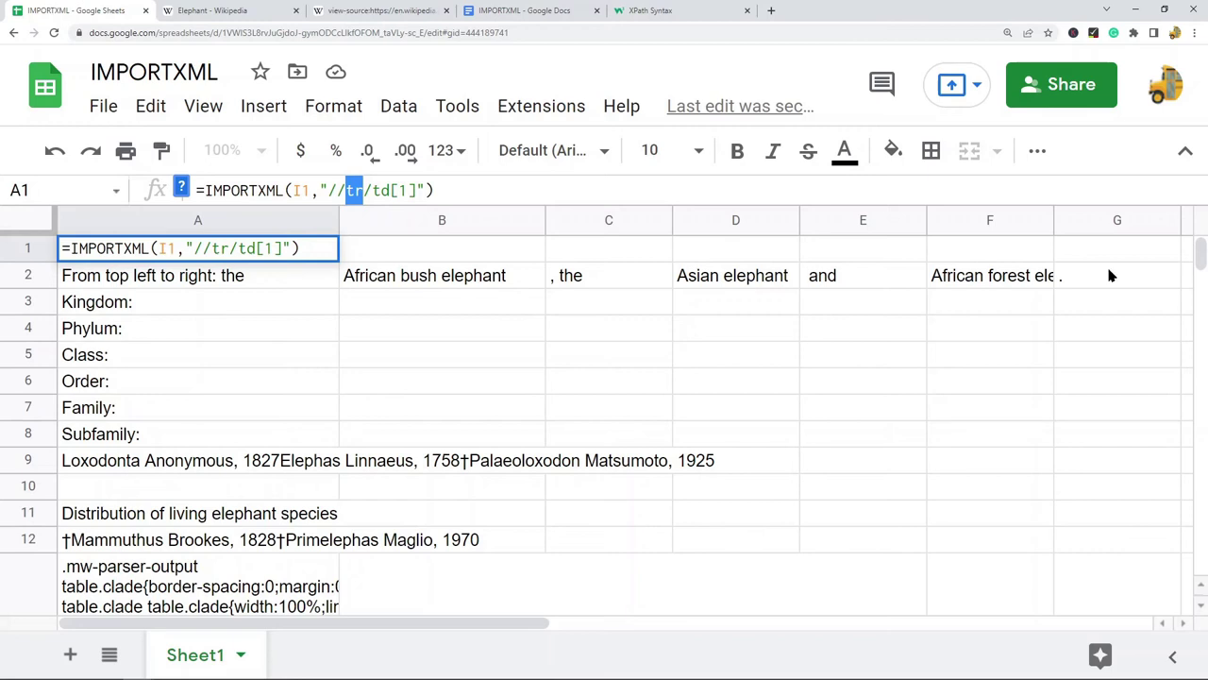
click(142, 355)
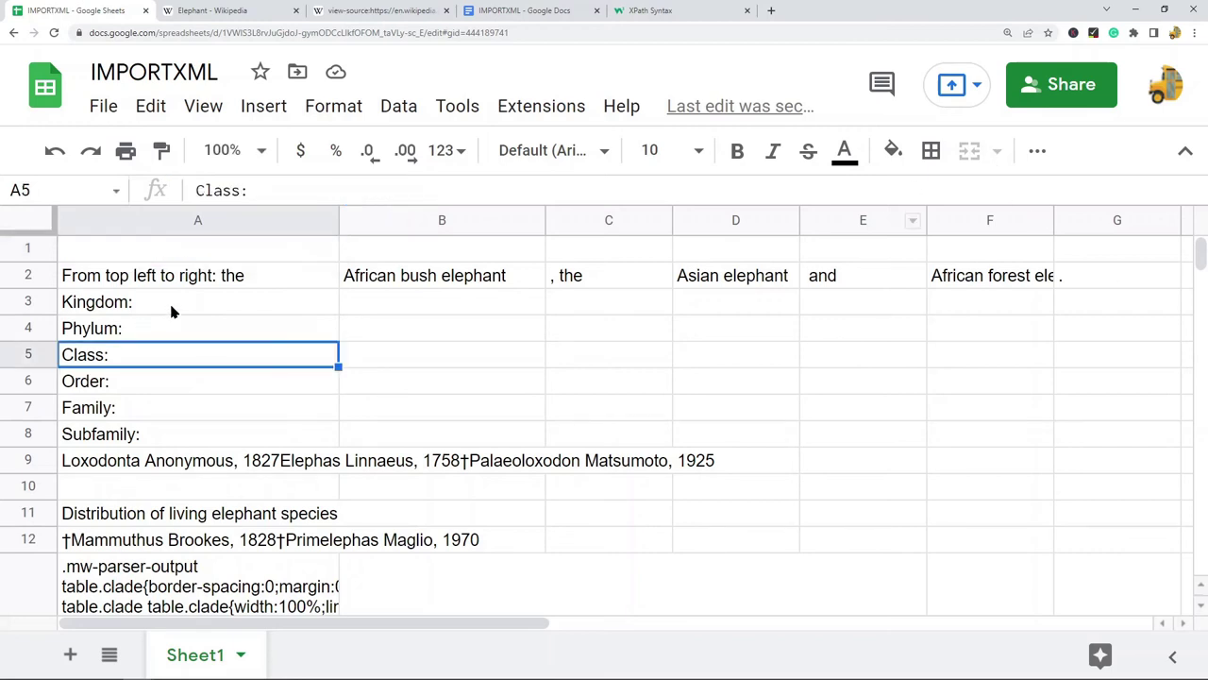
click(175, 305)
shift+click(168, 326)
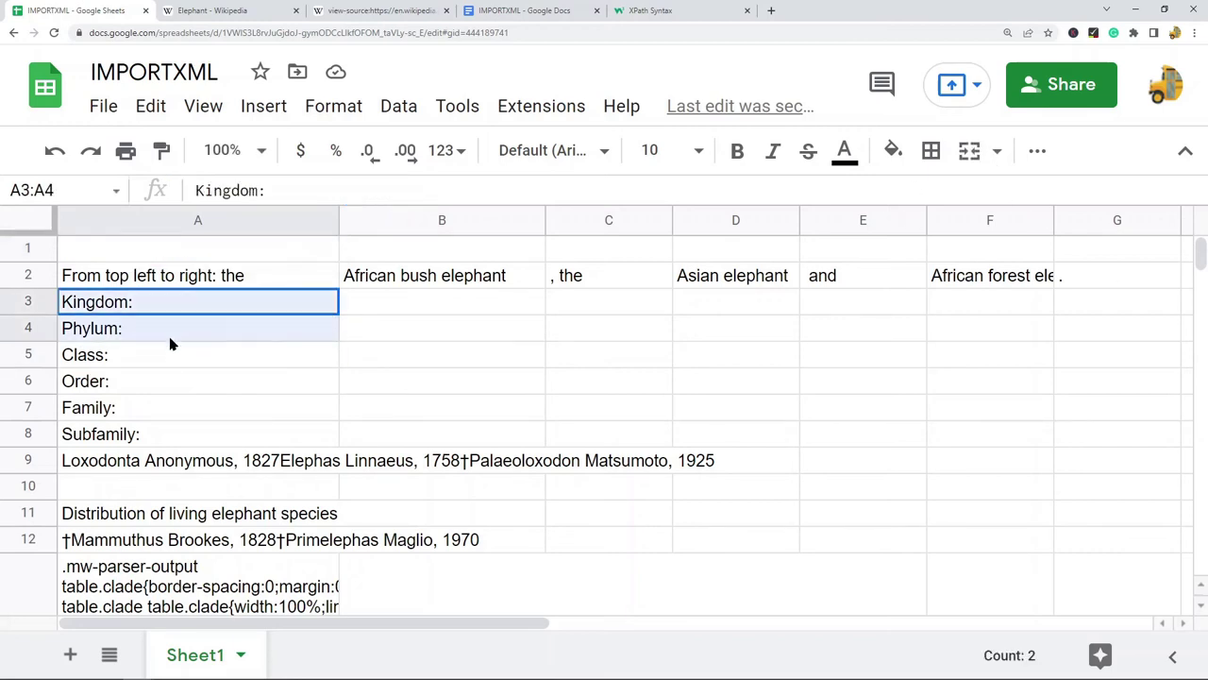
drag(170, 343, 175, 381)
- On the Wikipedia Elephant page, close the developer tools and examine the Kingdom to Order labels under Scientific classification
click(241, 10)
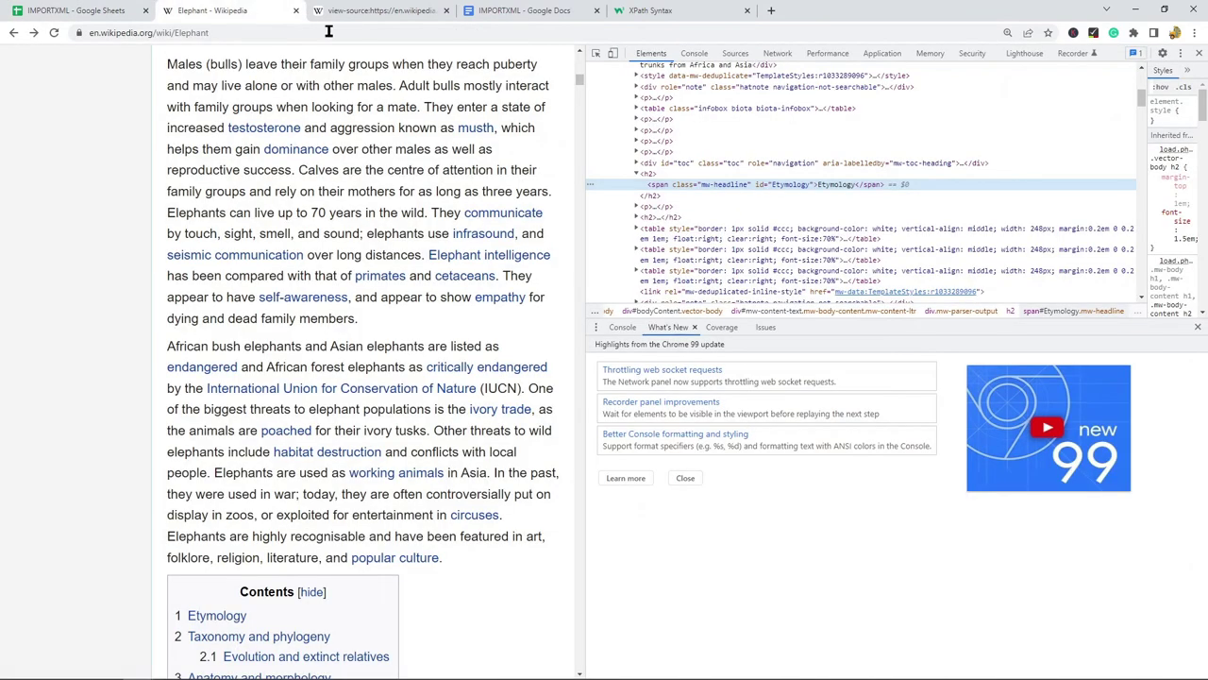
click(1199, 52)
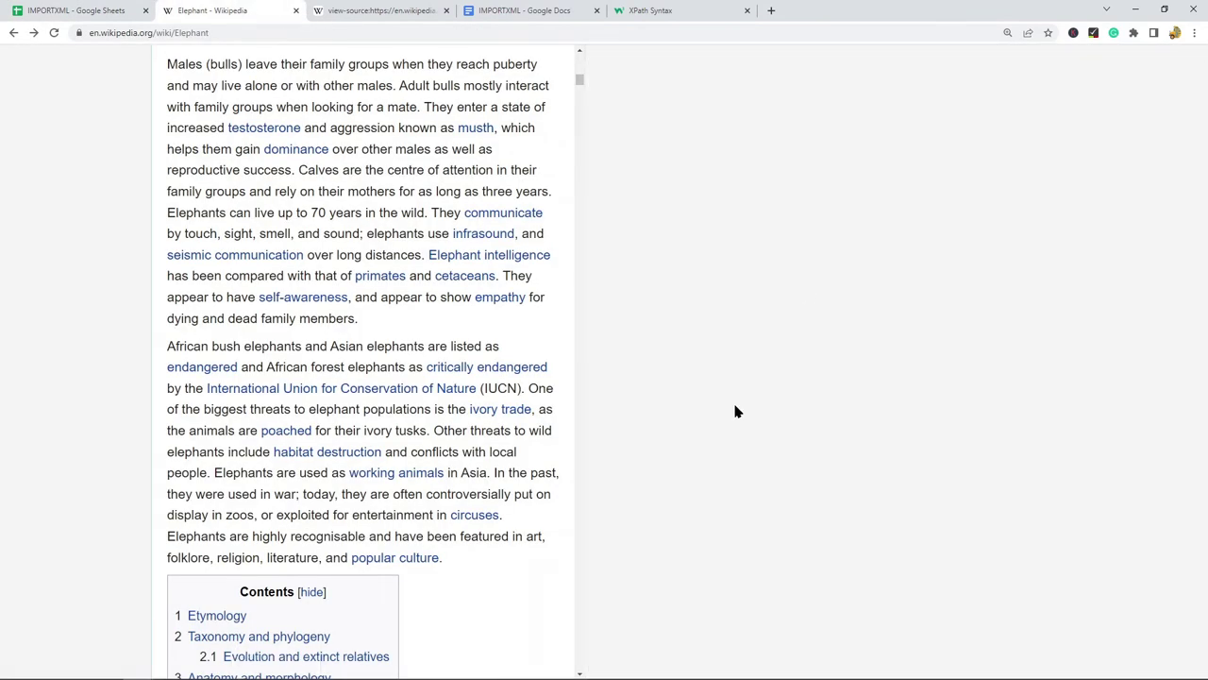
scroll(923, 380, down, 5)
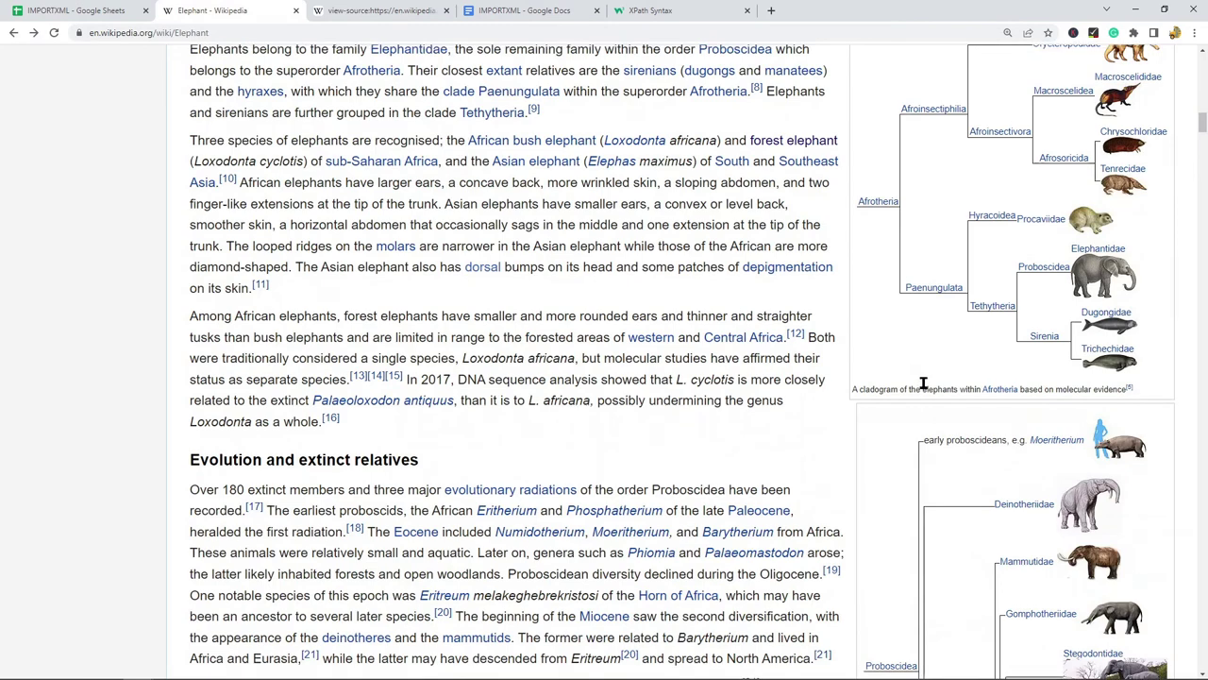
scroll(923, 383, up, 15)
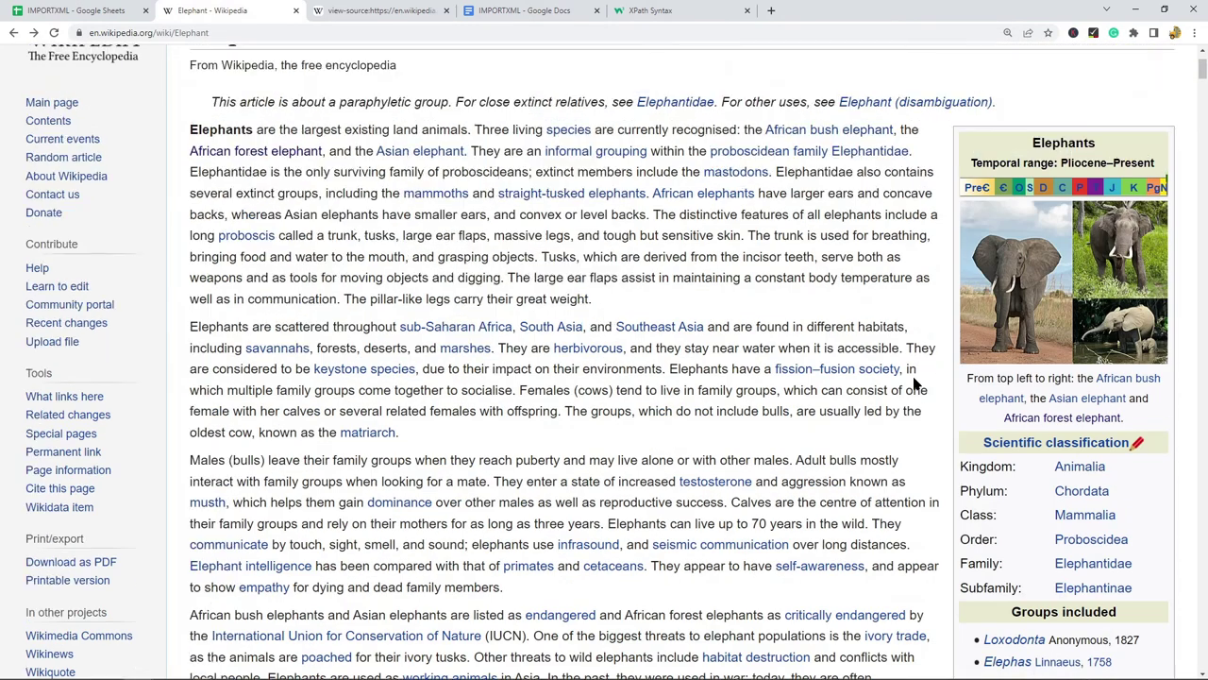
scroll(914, 382, down, 1)
drag(961, 406, 1018, 409)
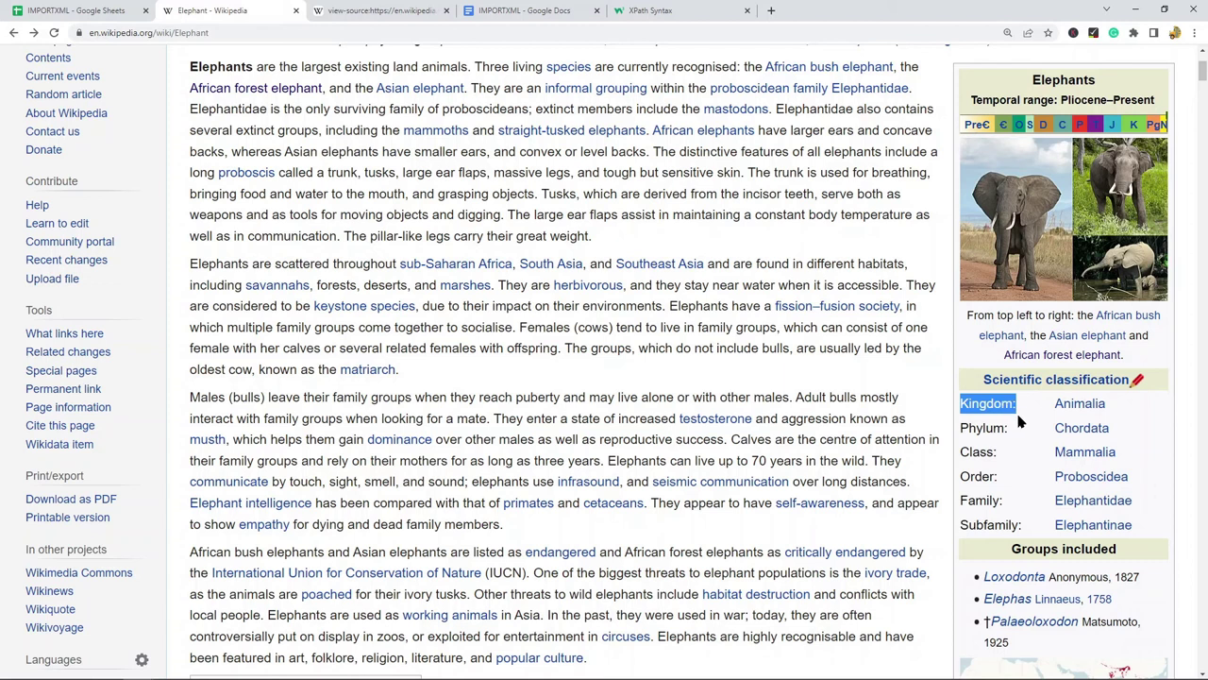
drag(960, 432, 999, 477)
- Back in the IMPORTXML sheet, change A1's query to //tr/td[2] to import each table row's second data cell
click(111, 8)
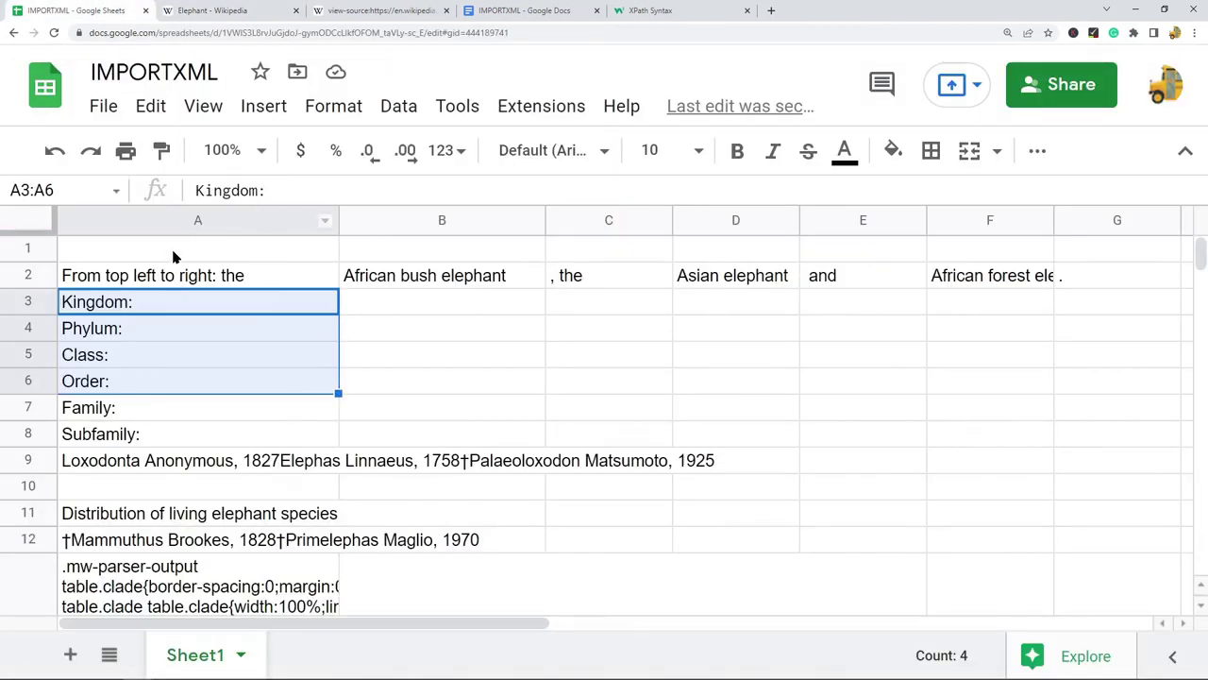
click(179, 251)
double_click(402, 190)
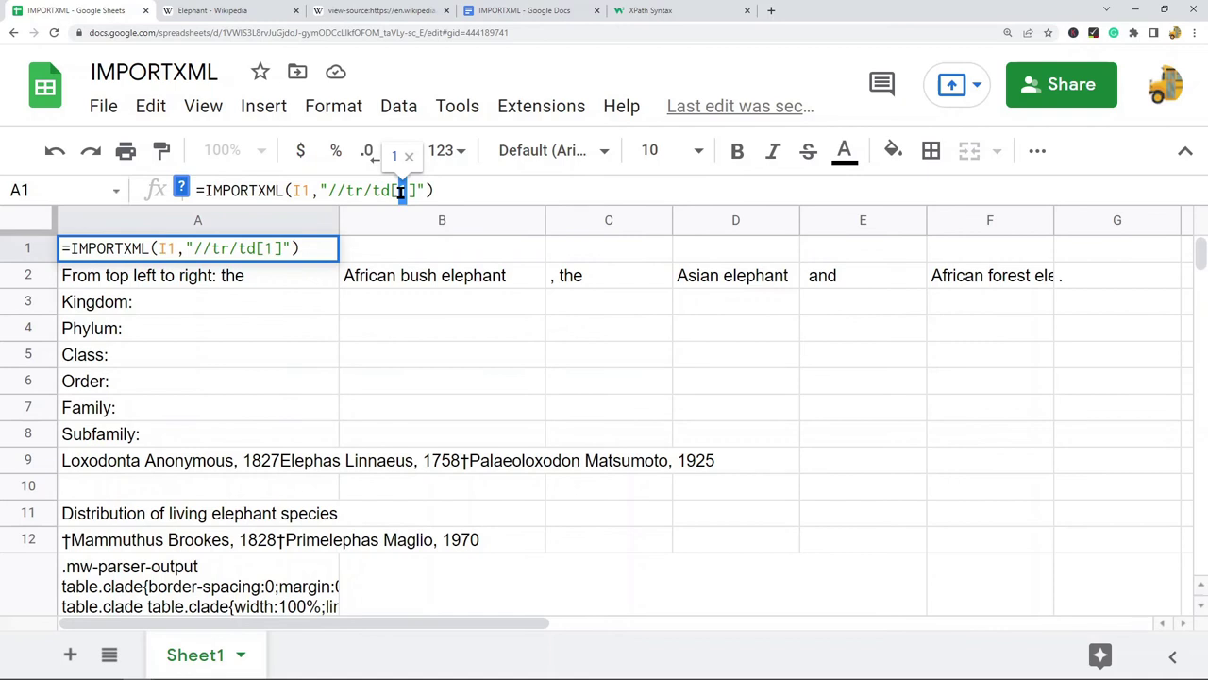
click(401, 190)
text(2)
key(Return)
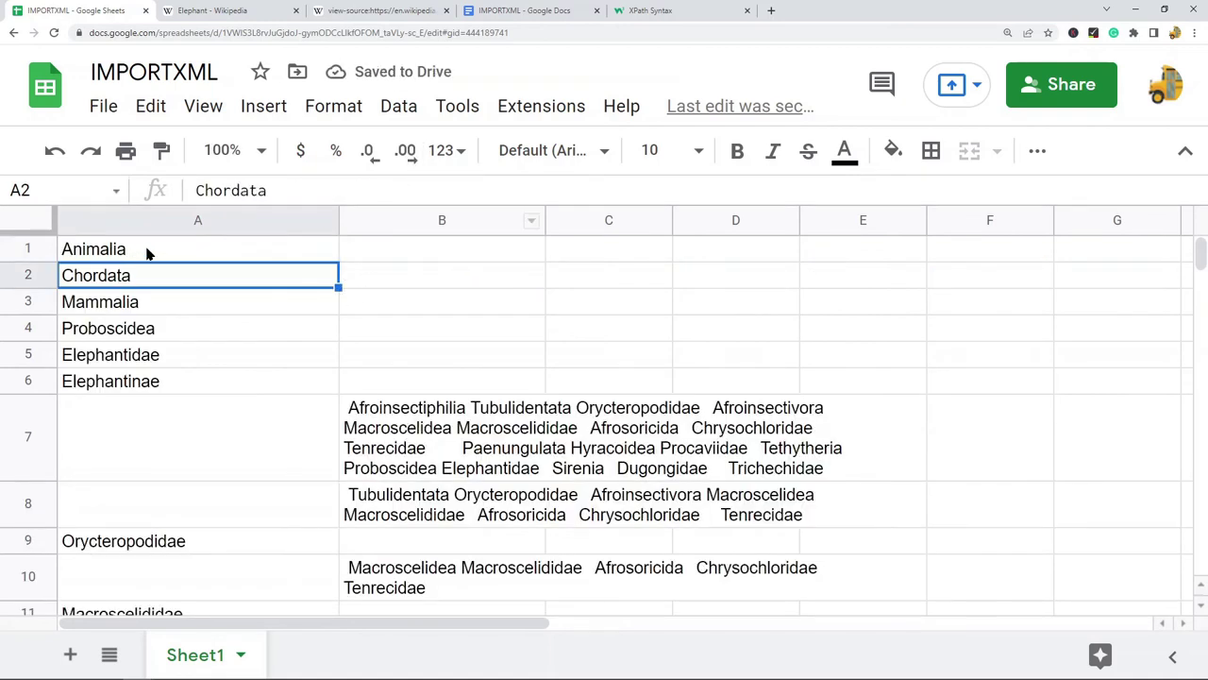
- Compare the imported values in A1:A3 with the second column of the Scientific classification table on the Wikipedia Elephant page
click(148, 253)
click(155, 282)
click(177, 314)
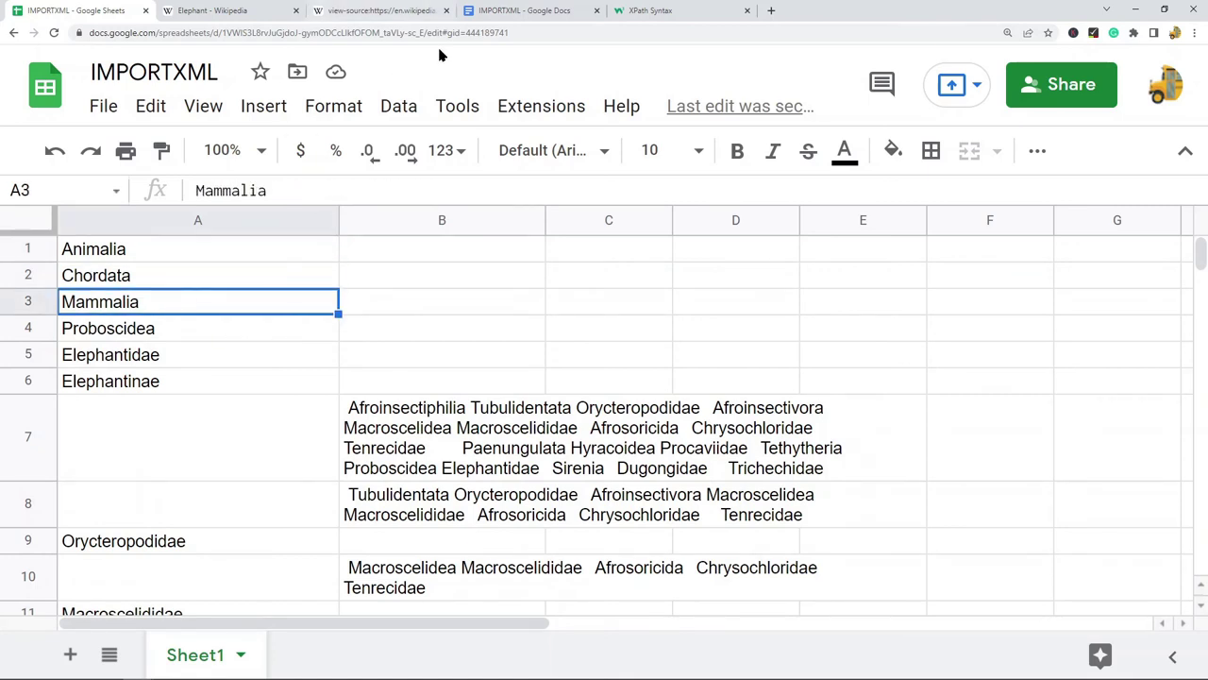
click(198, 10)
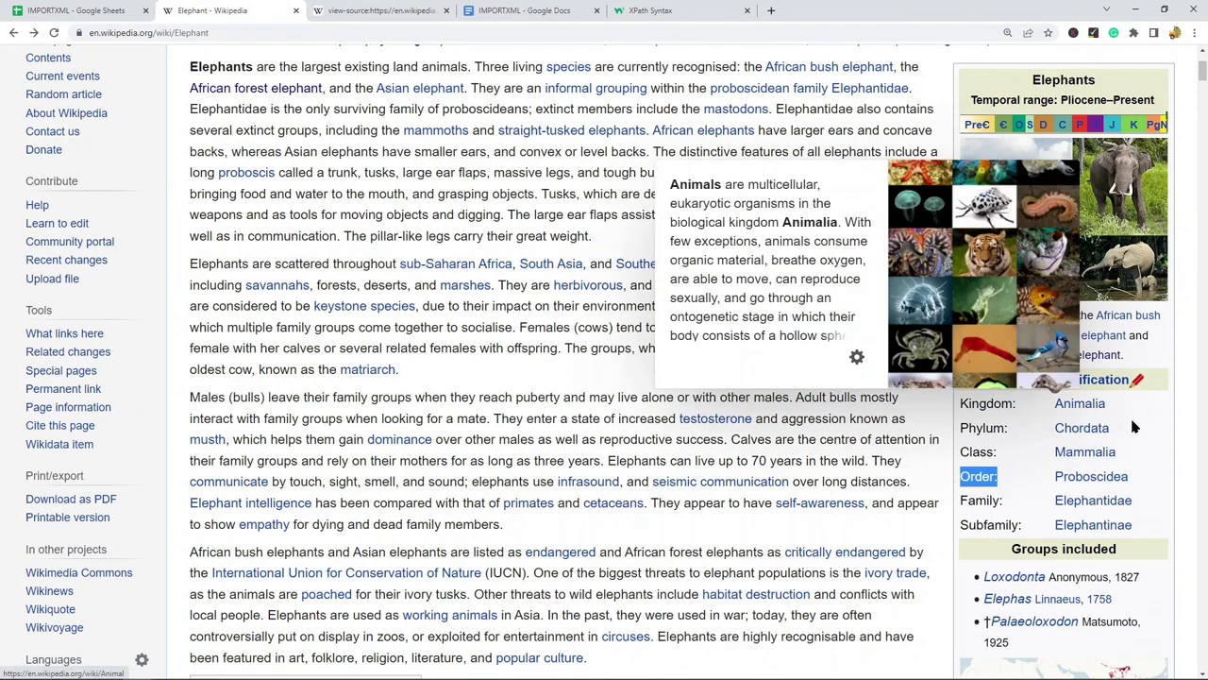
mouse_move(1087, 406)
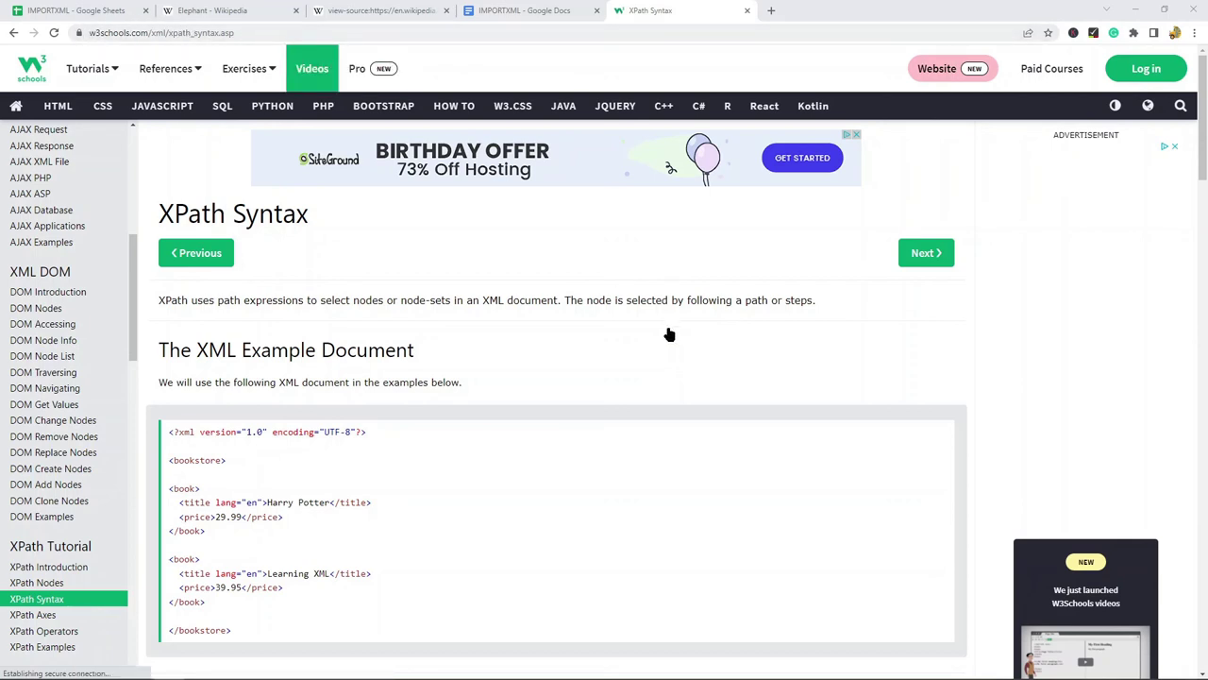
- Read the Predicates table on the W3Schools XPath Syntax page, focusing on the /bookstore/book[last()] expression
scroll(670, 334, down, 10)
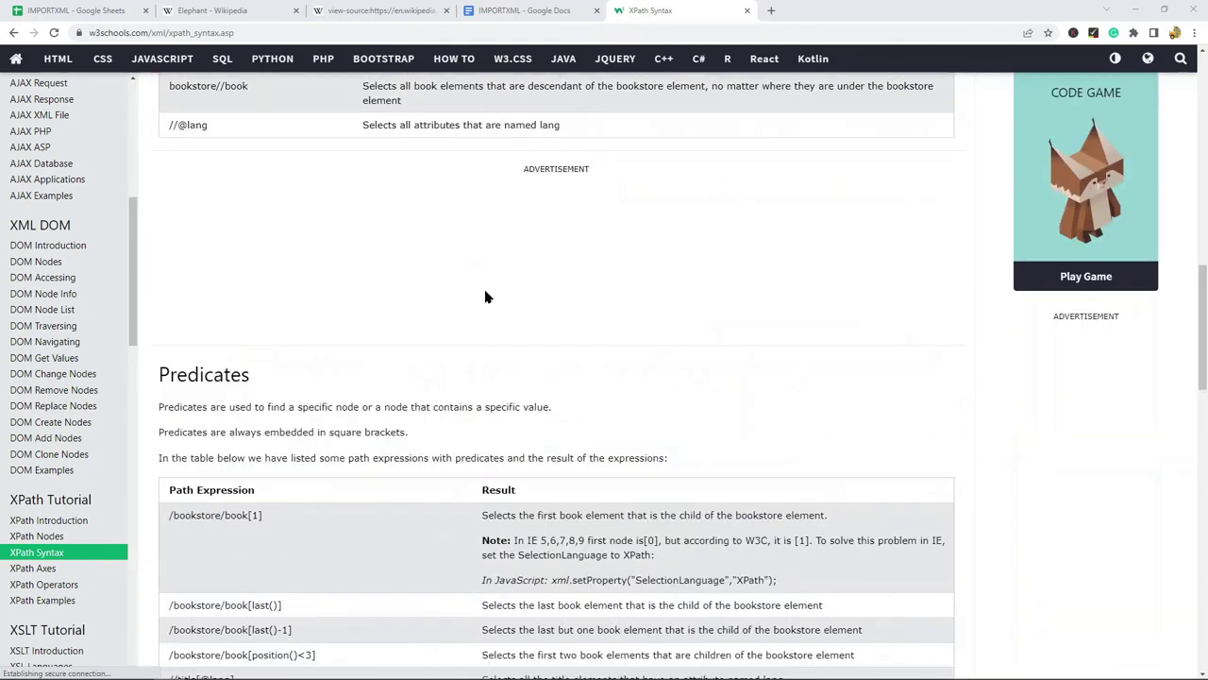
scroll(485, 298, down, 2)
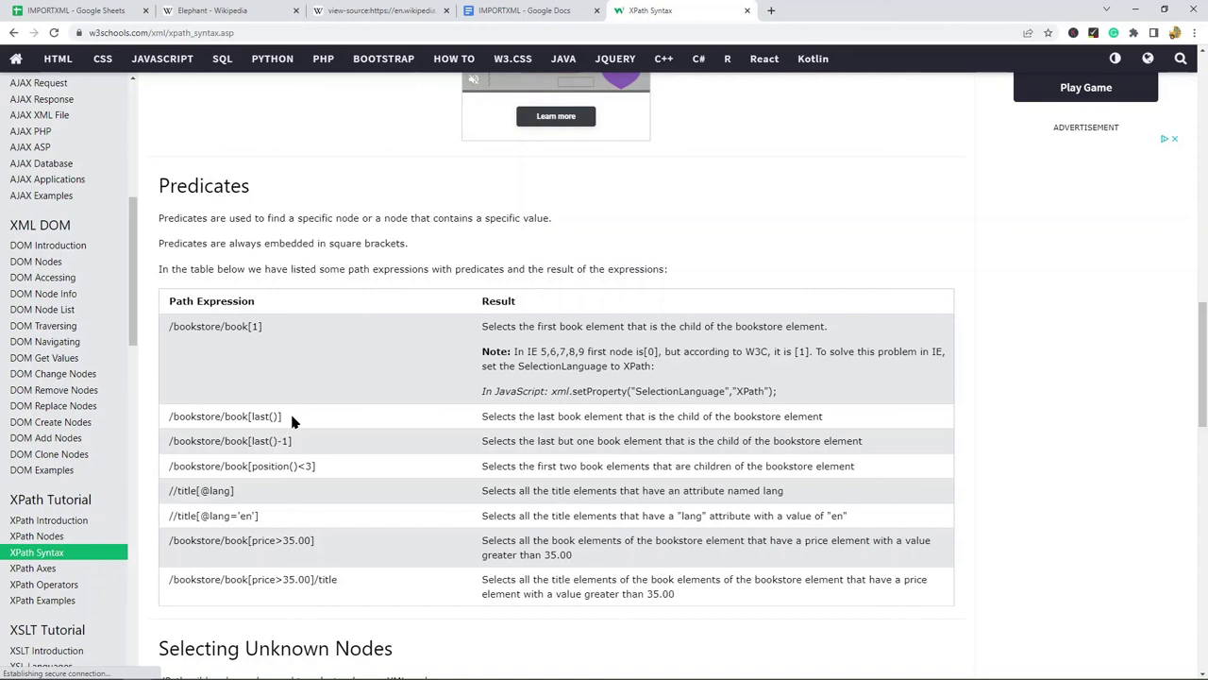
drag(283, 420, 250, 427)
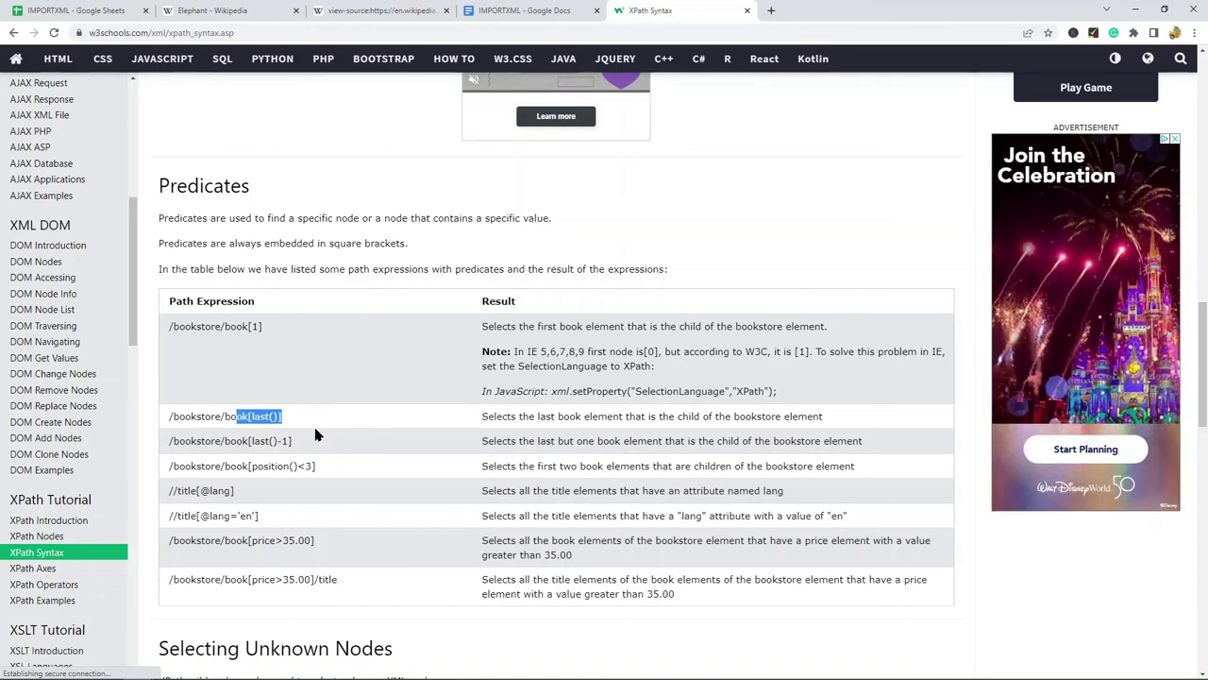
- Return to the IMPORTXML sheet and review the XPath query //tr/td[2] within A1's formula
click(41, 8)
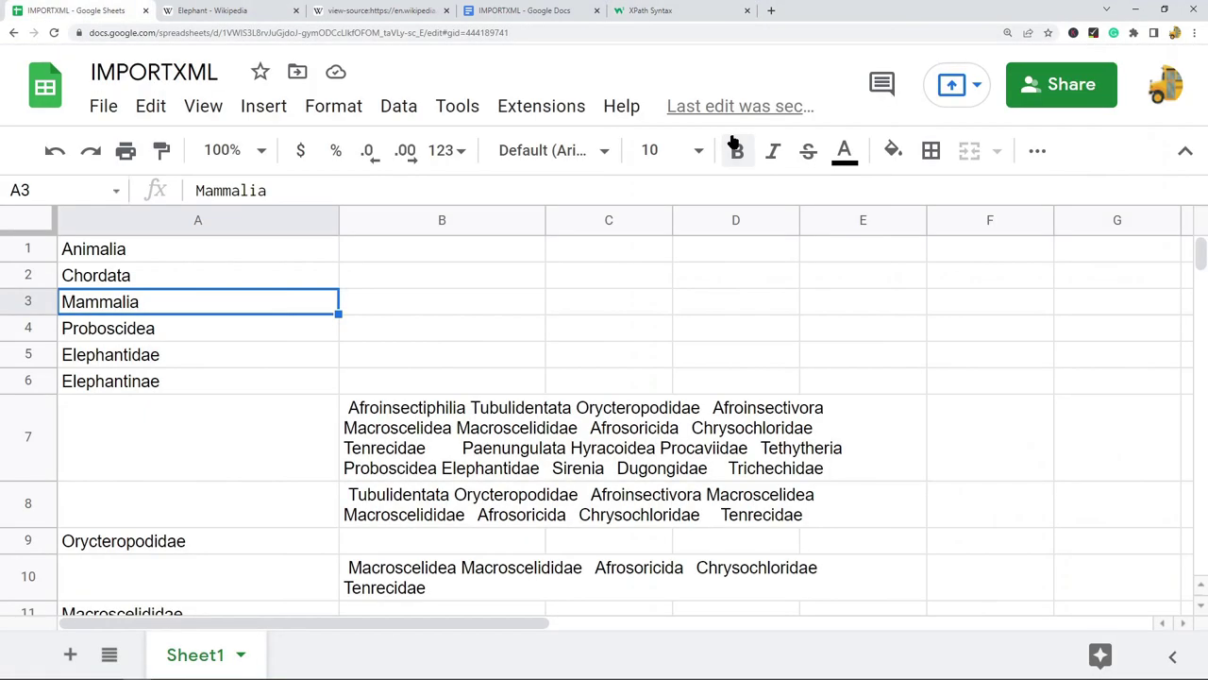
click(248, 249)
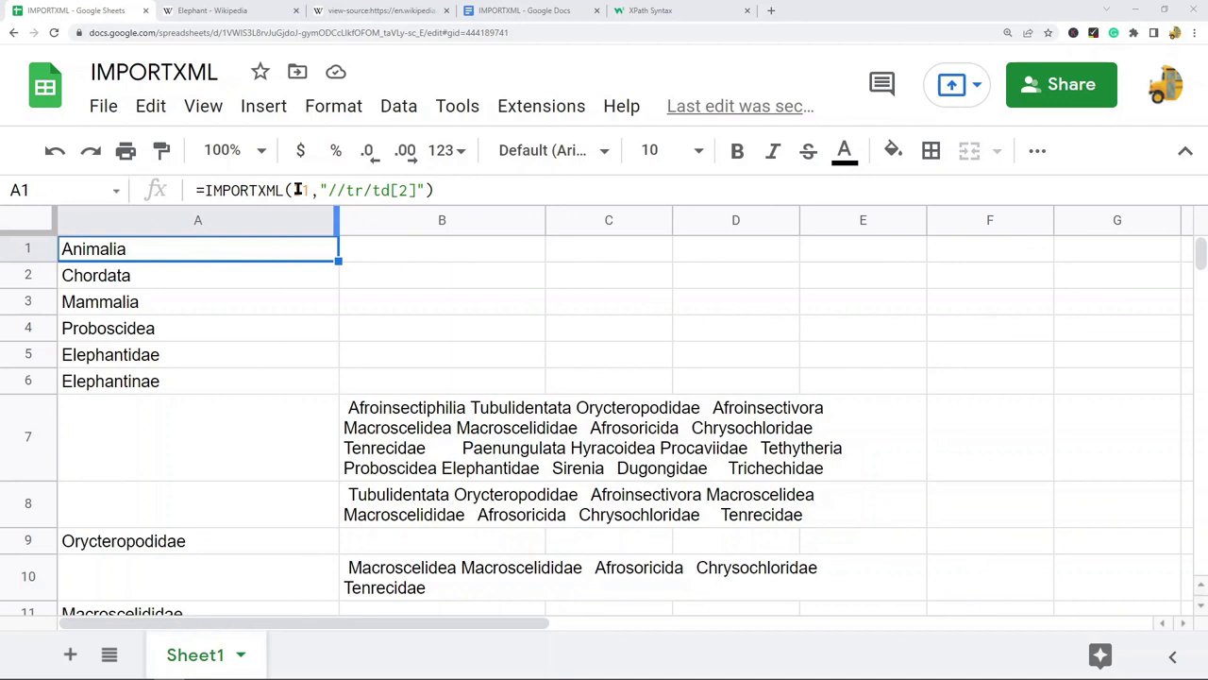
drag(327, 189, 415, 191)
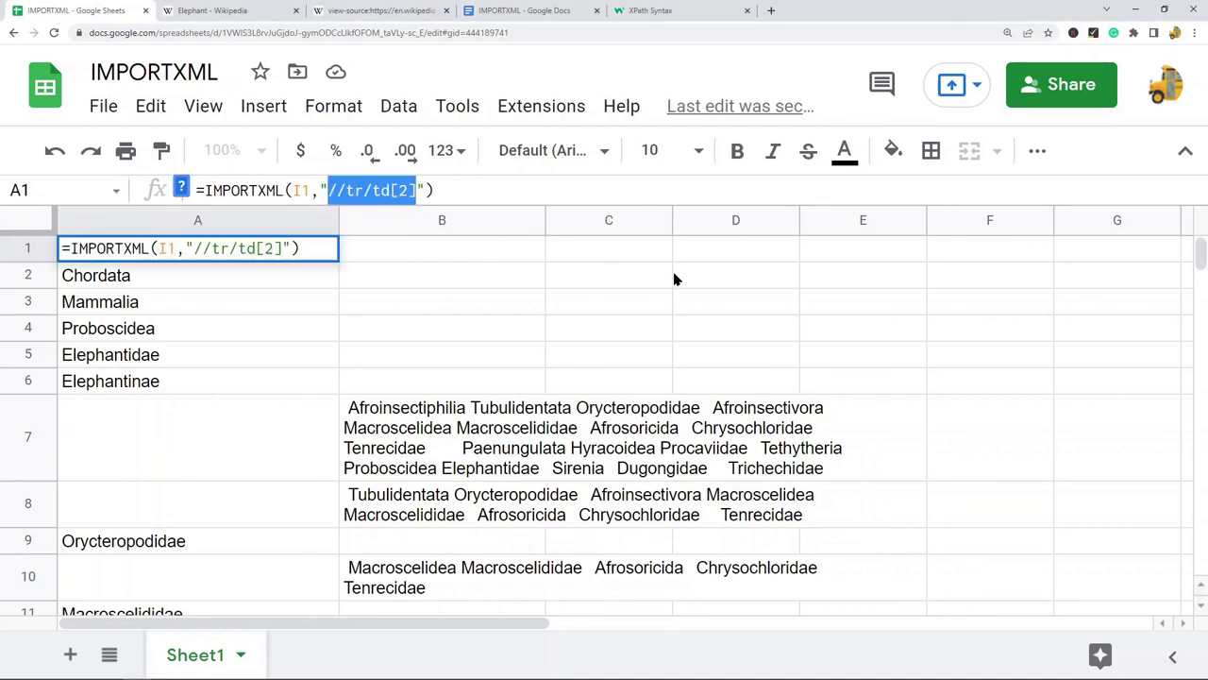